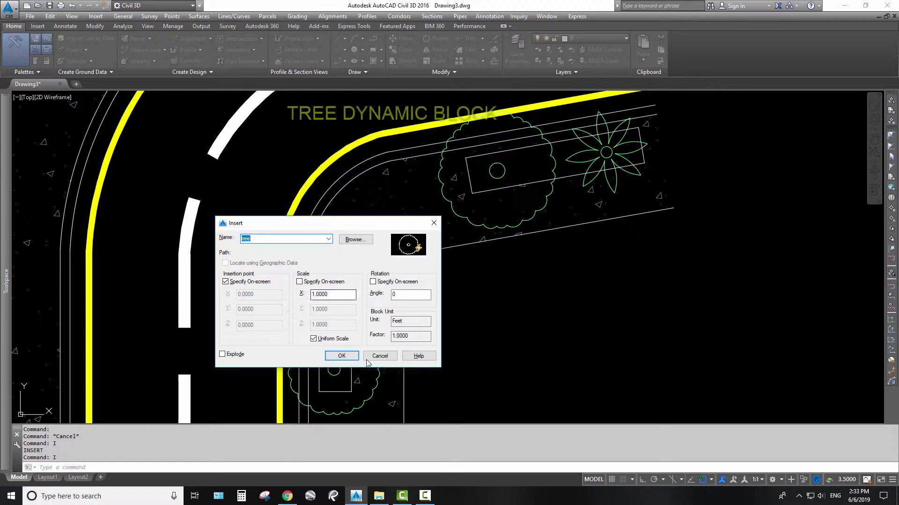
Insert the tree block inside the road corner and switch it to the PALM variant
left_click(342, 356)
left_click(528, 342)
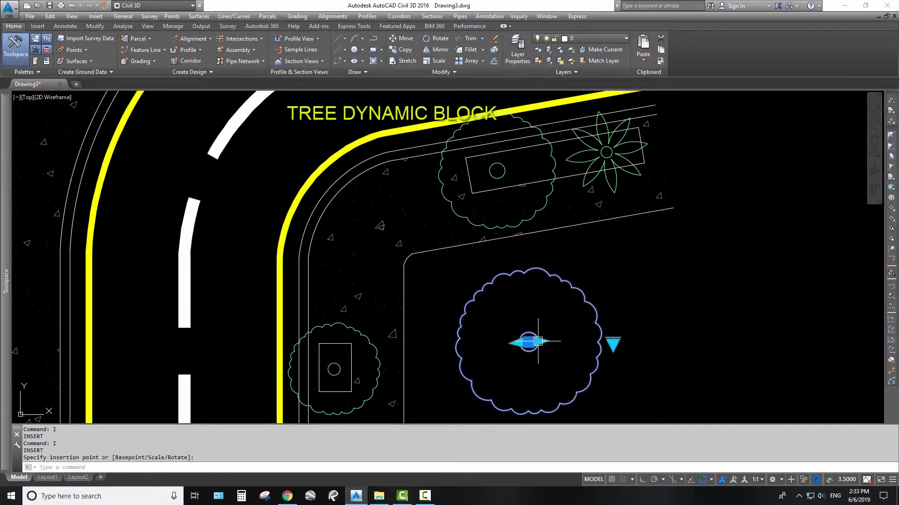
left_click(612, 345)
left_click(631, 363)
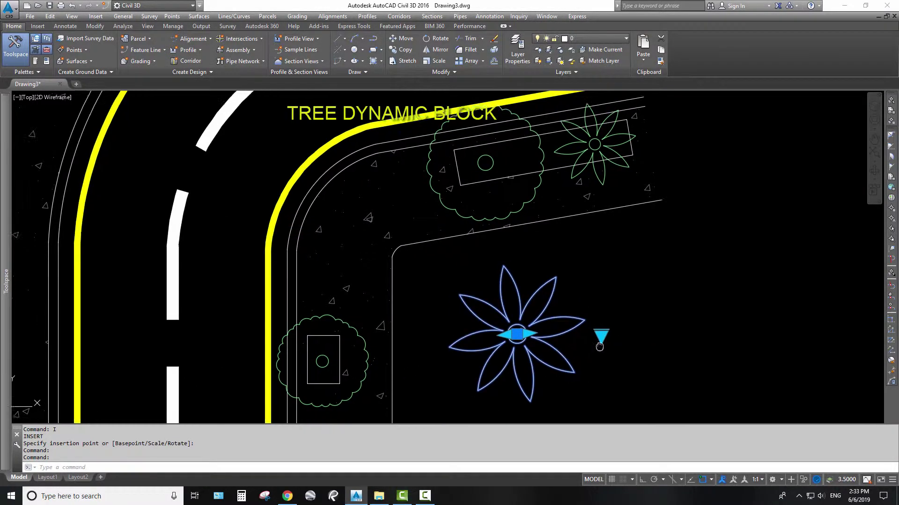
Resize the palm's stump diameter with its grip, then deselect the block
middle_click_drag(541, 343, 509, 323)
left_click(508, 322)
scroll(508, 323, "up", 5)
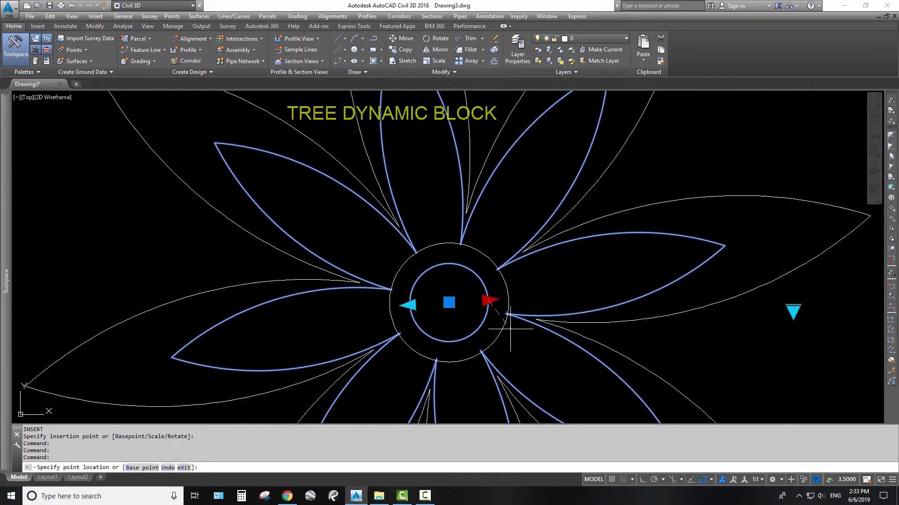
left_click(471, 322)
key("Escape")
scroll(472, 323, "down", 5)
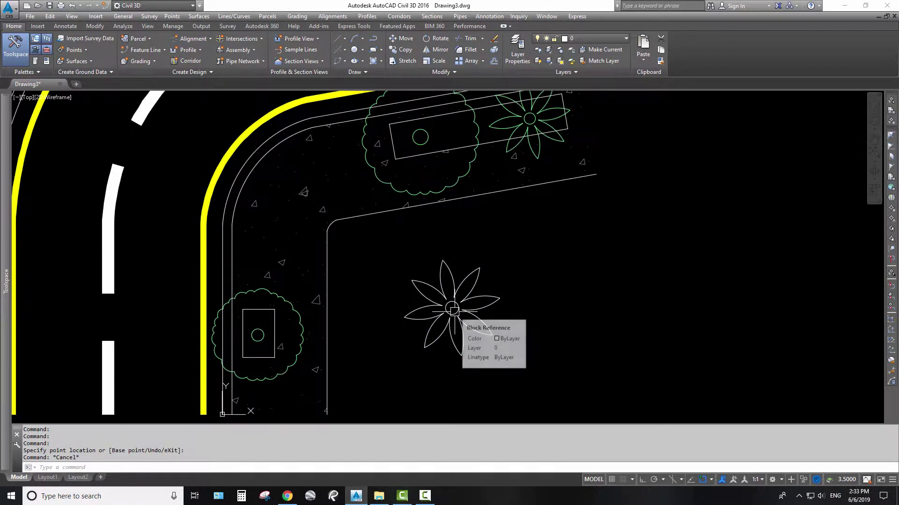
Set the palm block's STUMP DIAMETER to 1 in Properties
double_click(453, 311)
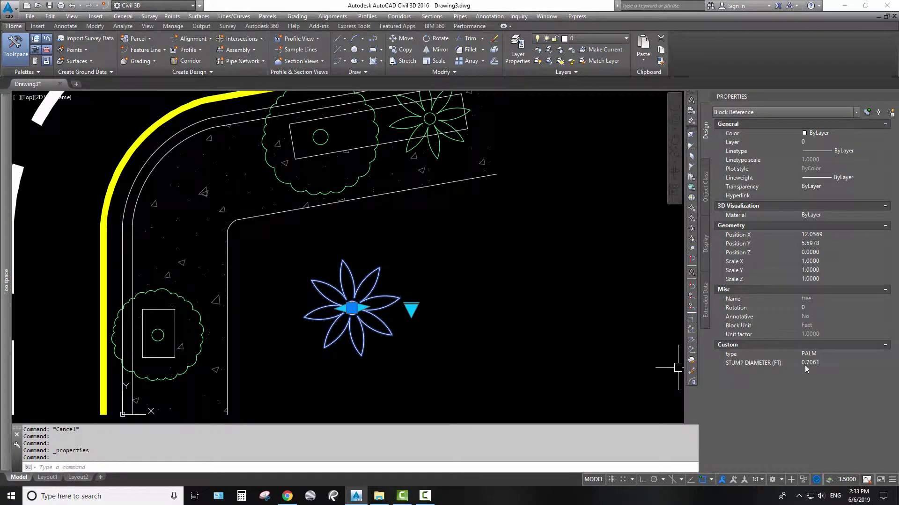
left_click(811, 366)
type("1")
key("Return")
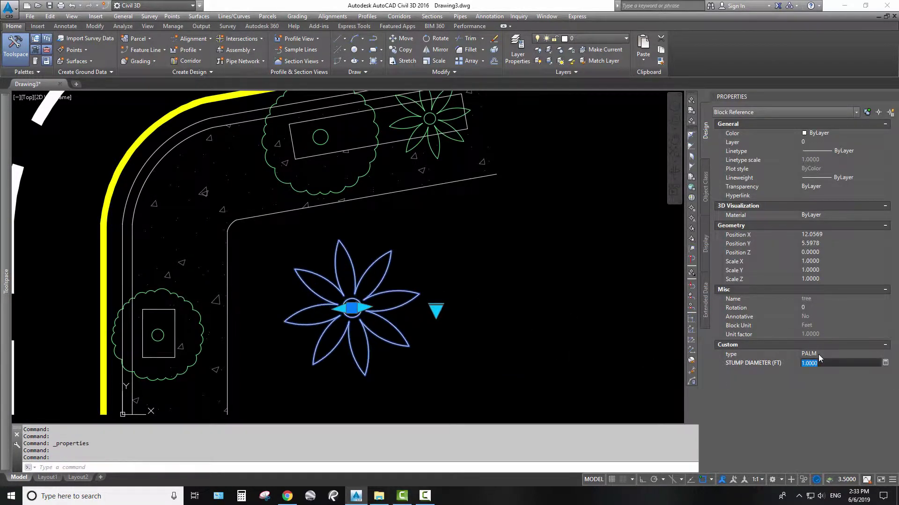
scroll(352, 309, "up", 3)
scroll(356, 315, "up", 4)
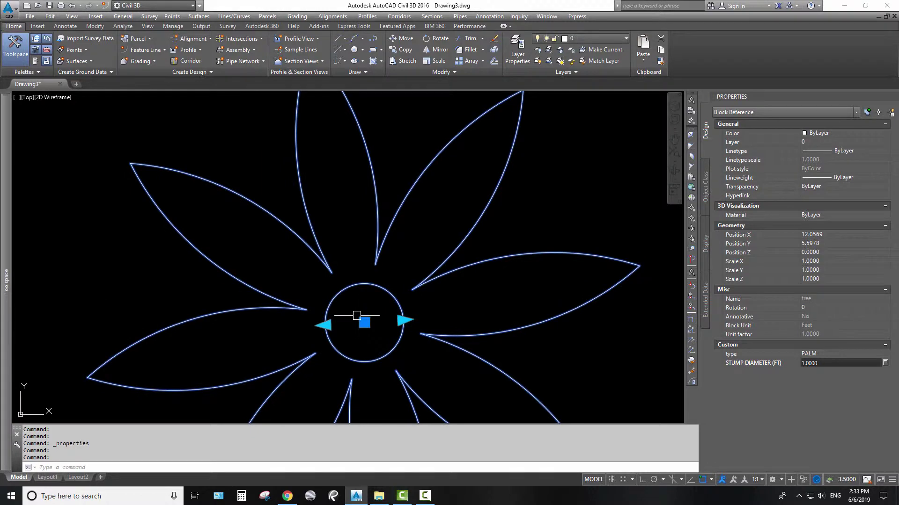
Check the stump with a brief orbit and a DIST measurement reading 1.0000 across
type("orbit")
key("Return")
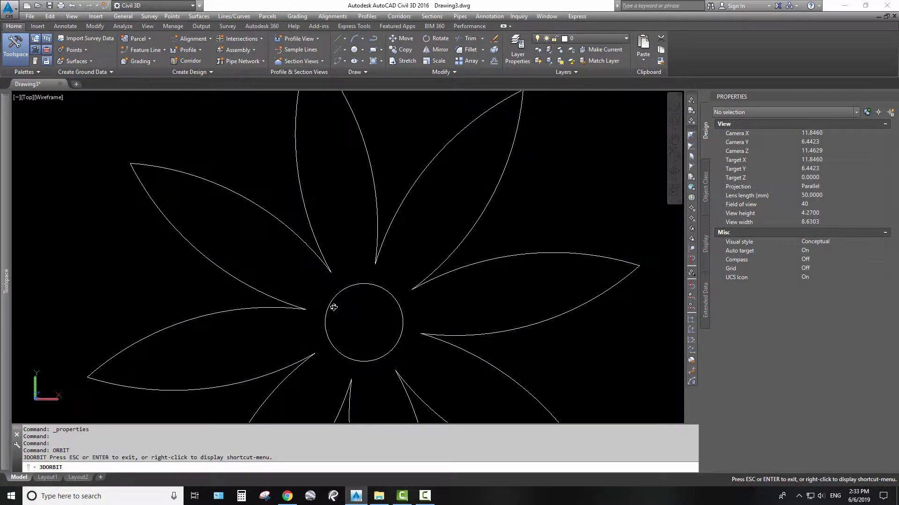
key("Escape")
key("Escape")
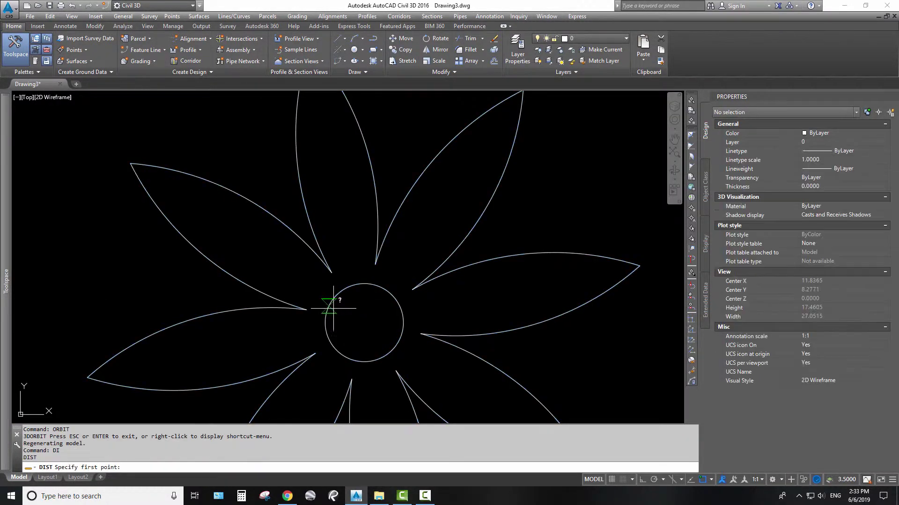
type("di")
key("Return")
left_click(330, 303)
left_click(395, 343)
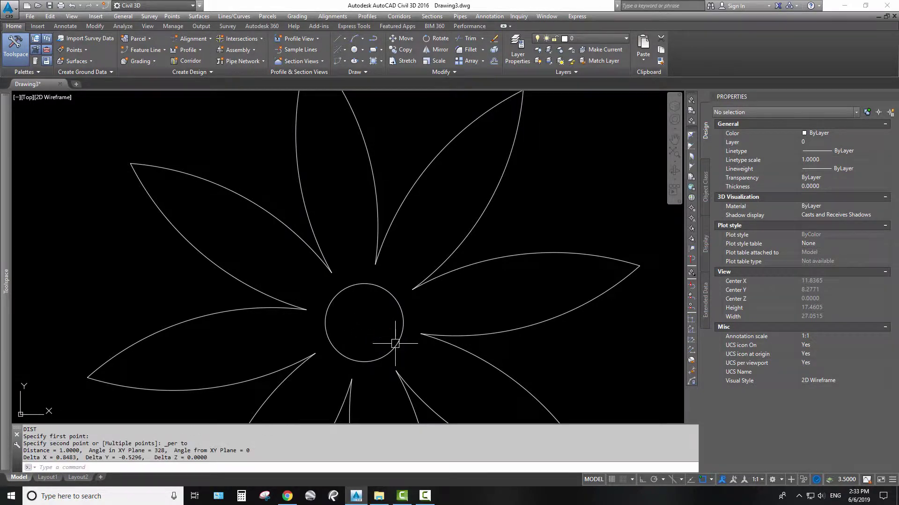
scroll(403, 315, "down", 2)
scroll(403, 315, "down", 2)
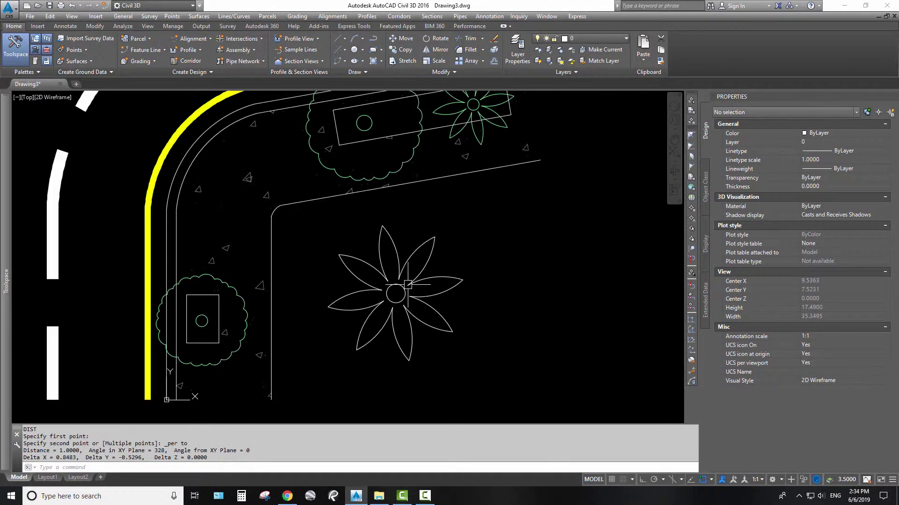
scroll(403, 315, "down", 1)
Switch the tree block to TYPIC and set its STUMP DIAMETER to 2
left_click(403, 315)
left_click(479, 325)
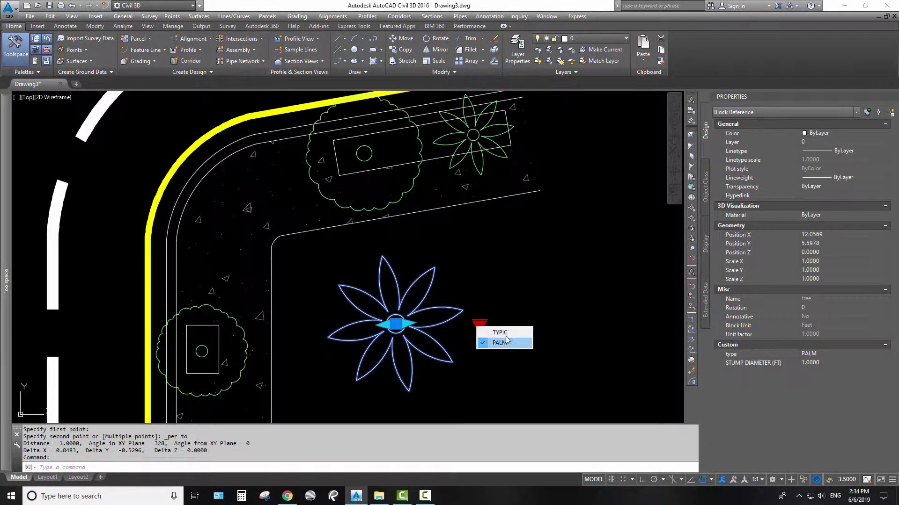
left_click(819, 363)
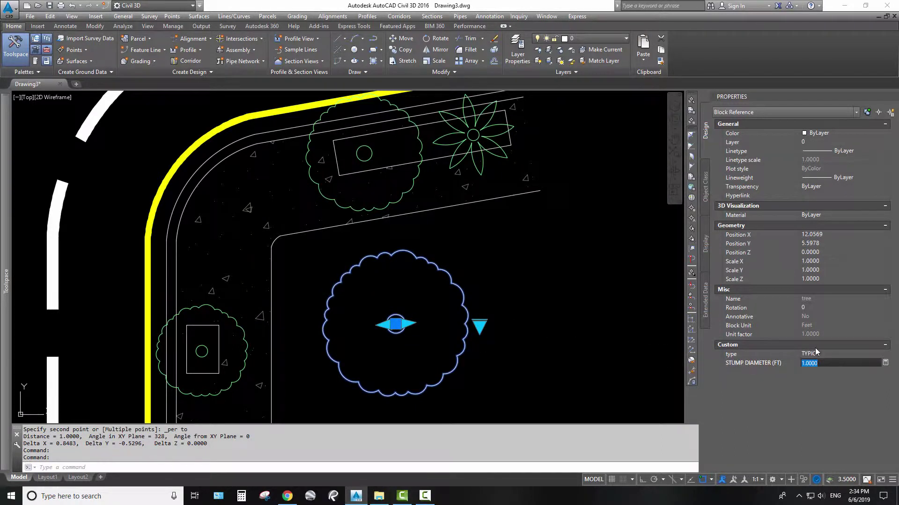
type("2")
key("Return")
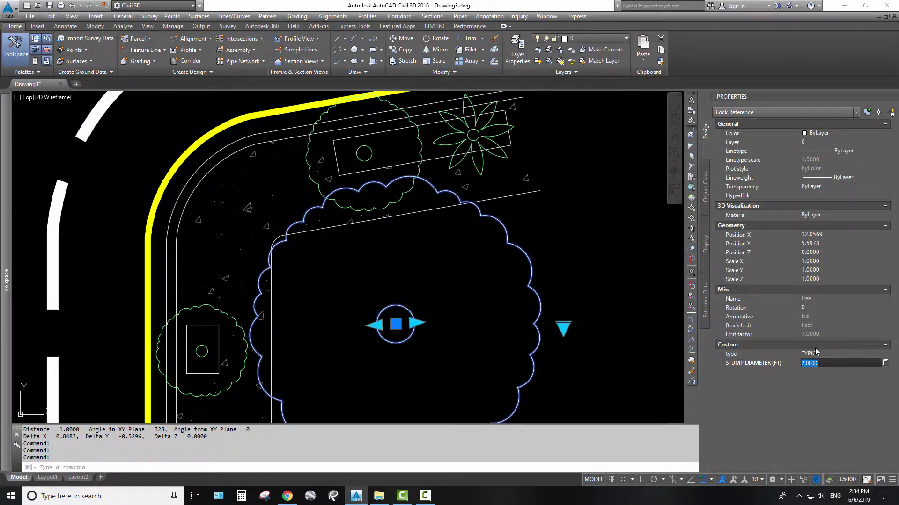
Change the stump diameter to 0.5 and preview another size with the stump grip
type("0.5")
key("Return")
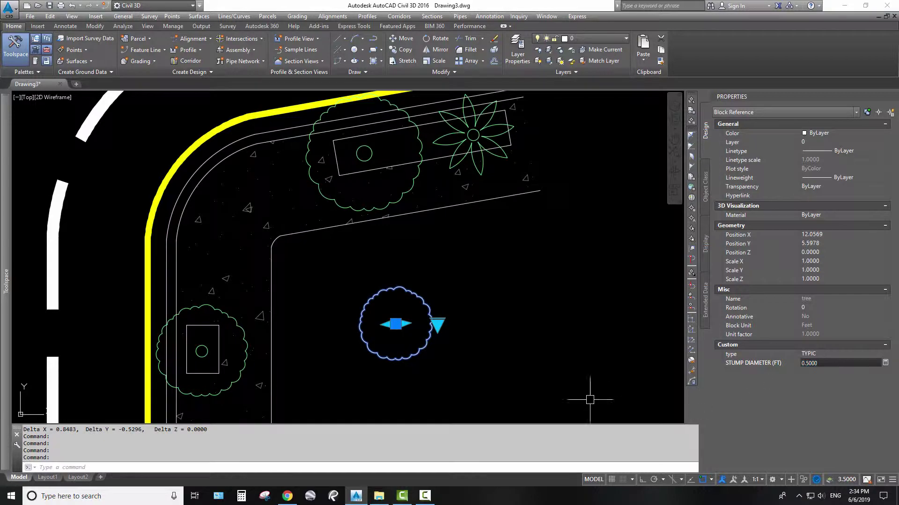
left_click(378, 288)
middle_click_drag(378, 287, 393, 270)
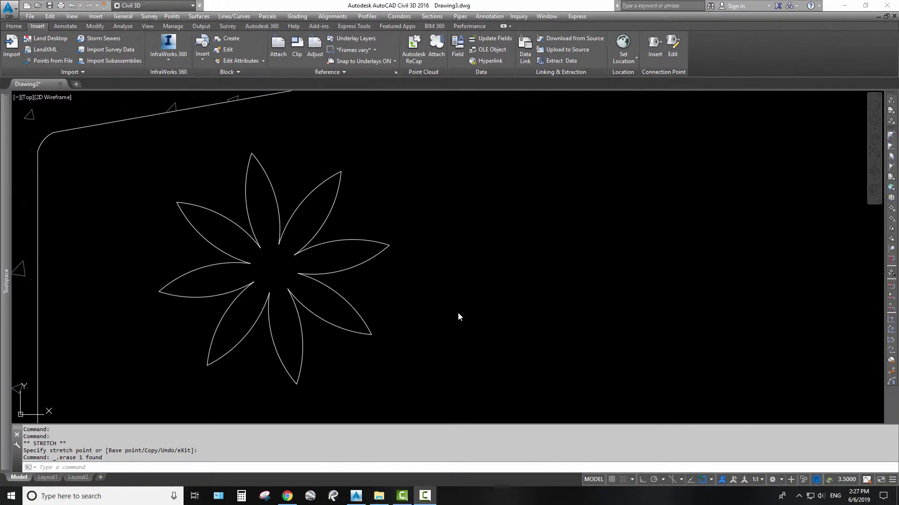
Draw a 0.5-radius circle just right of the flower
key("Escape")
key("Escape")
key("Escape")
key("Escape")
key("Escape")
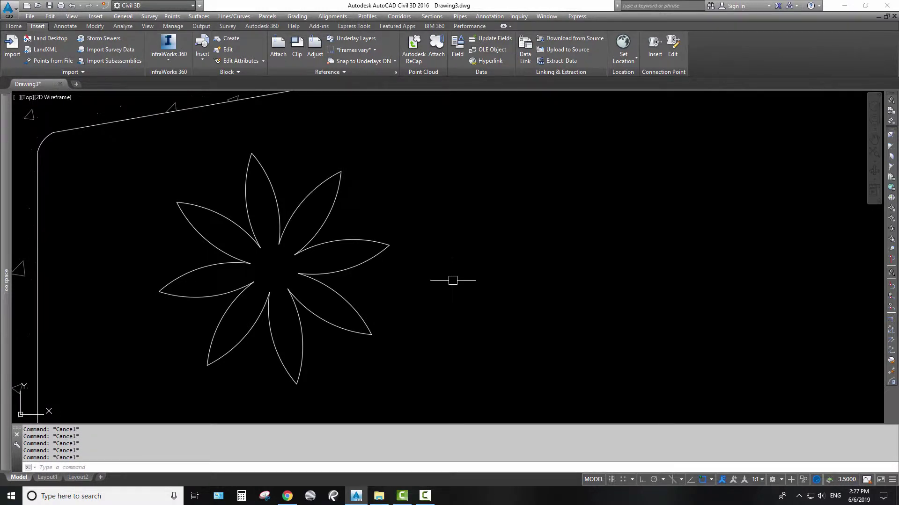
scroll(453, 281, "down", 5)
scroll(446, 323, "down", 1)
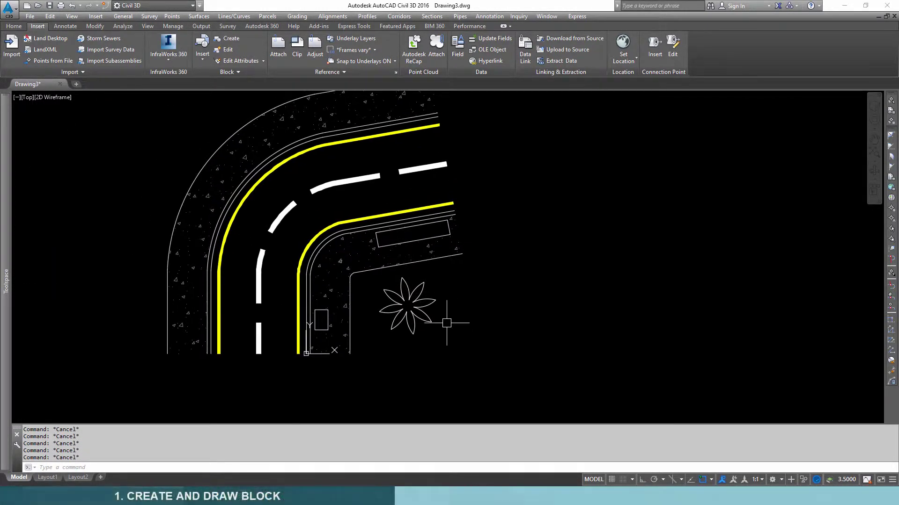
scroll(446, 323, "up", 4)
scroll(446, 305, "up", 2)
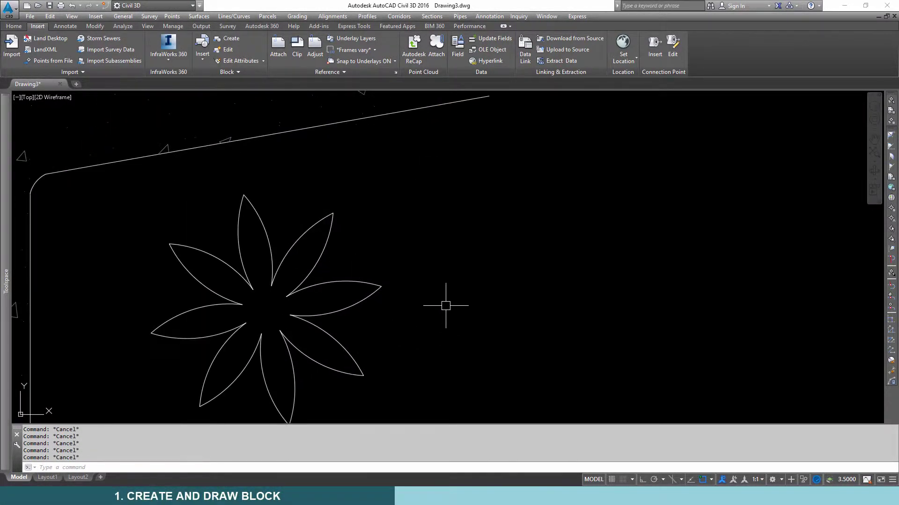
type("c")
key("Return")
left_click(446, 306)
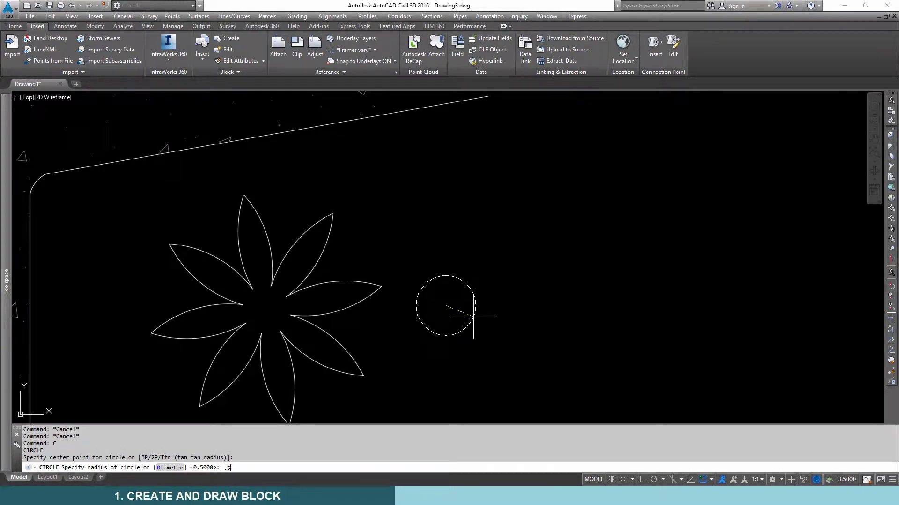
key("Return")
Reposition the small circle further to the right
middle_click_drag(391, 283, 395, 251)
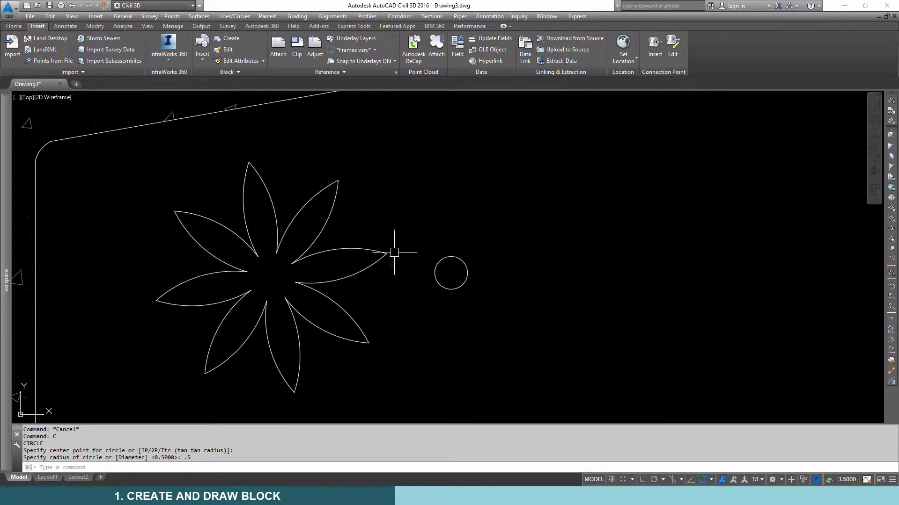
left_click(437, 284)
left_click(539, 278)
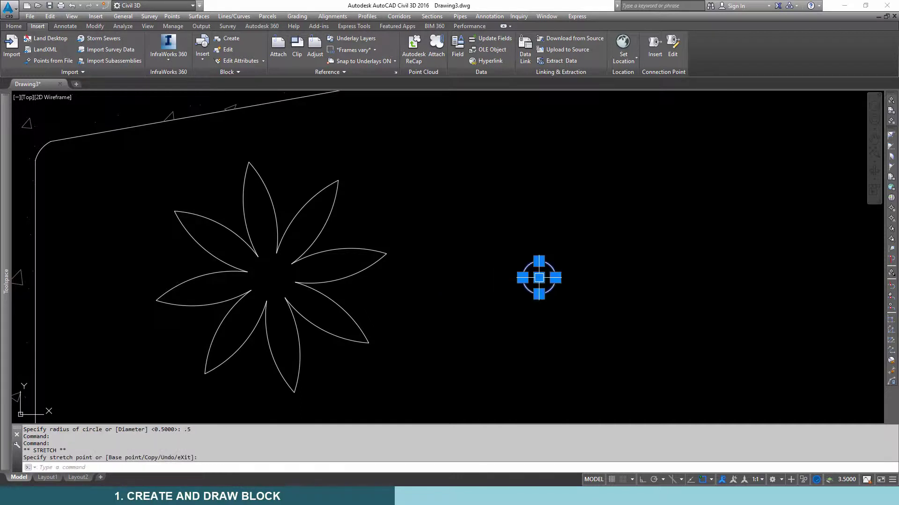
key("Escape")
type("o")
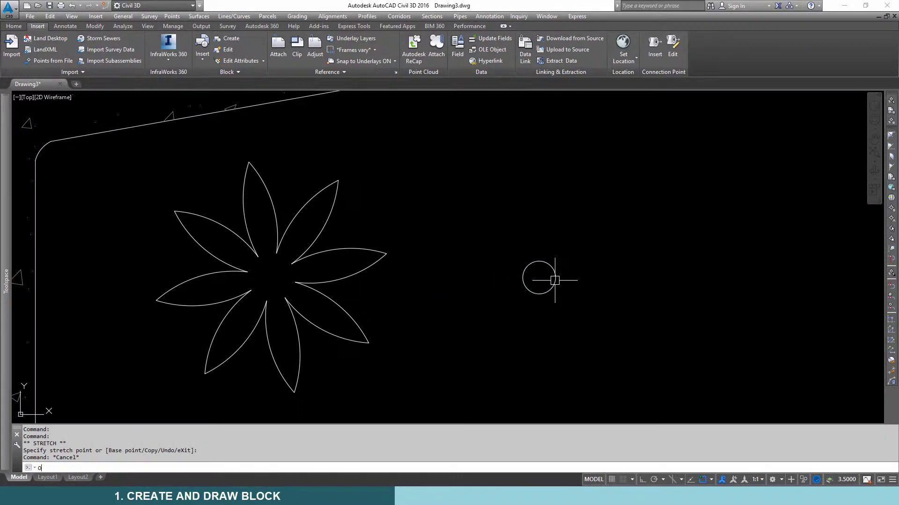
Offset the small circle outward into a much larger concentric circle
key("Return")
left_click(526, 280)
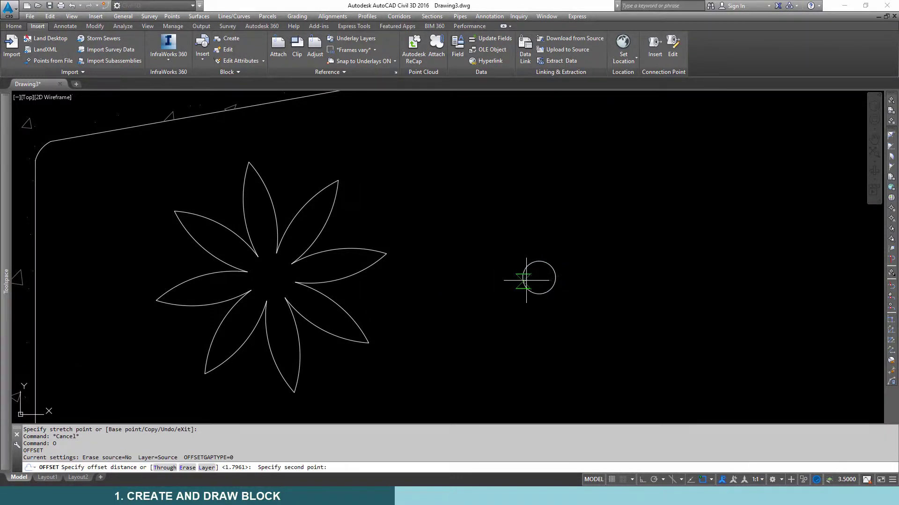
left_click(428, 280)
left_click(522, 279)
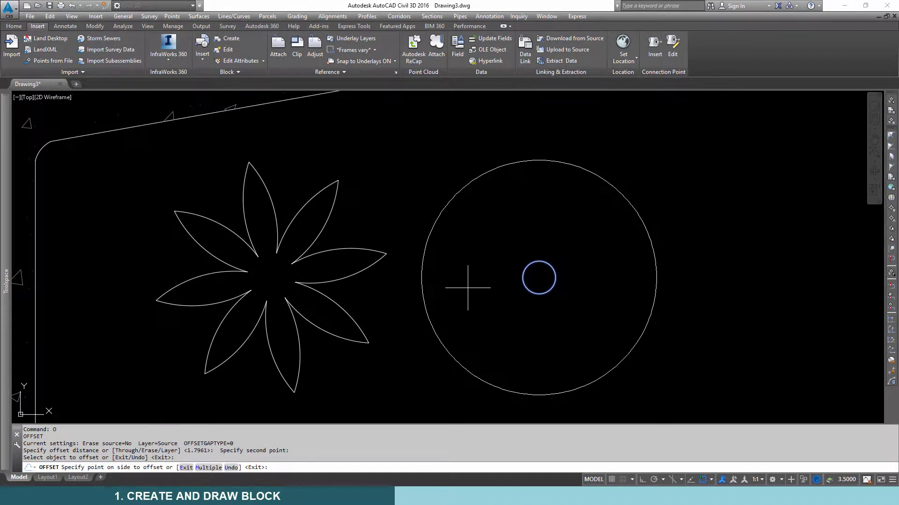
left_click(468, 288)
key("Escape")
type("REV")
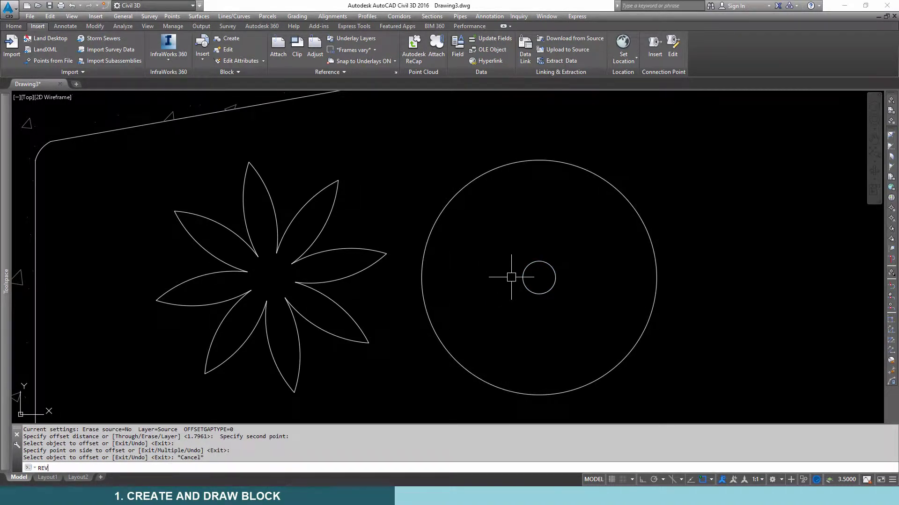
type("CLO")
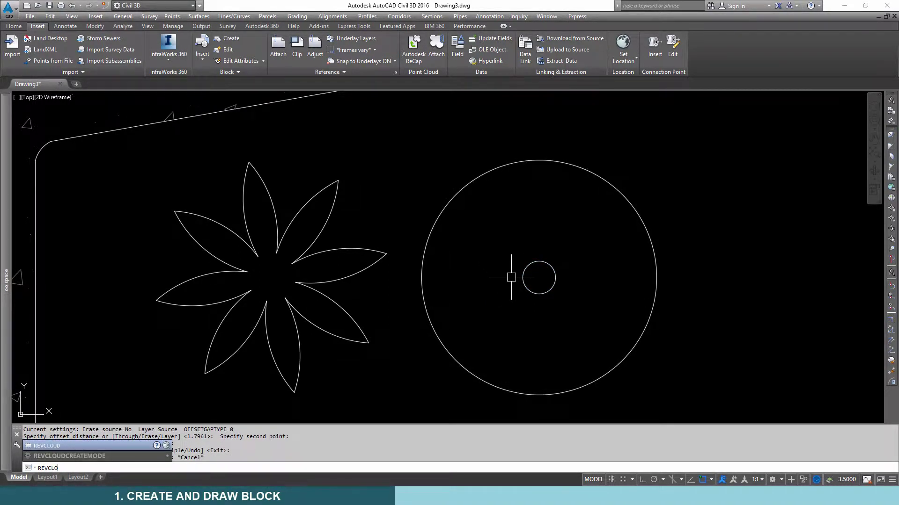
Convert the large circle to a revision cloud with 0.5 minimum, 1.5 maximum arcs, unreversed
key("Return")
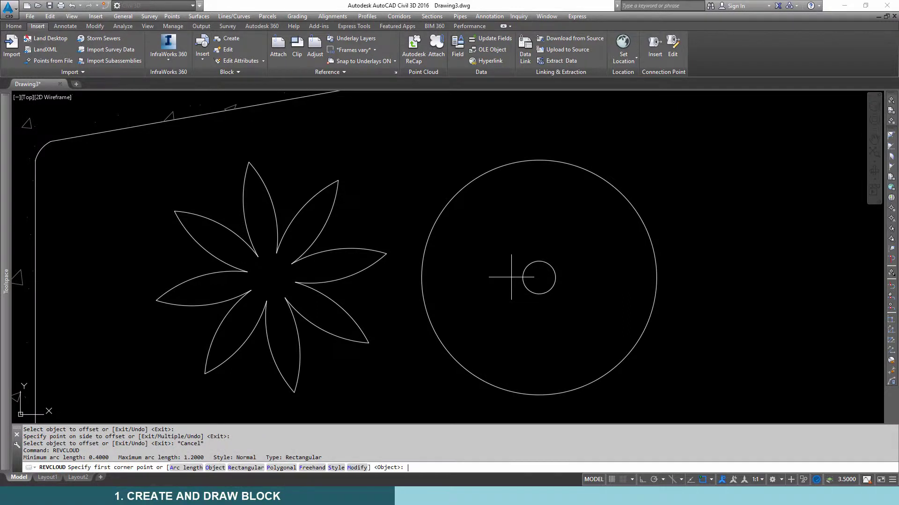
type("A")
key("Return")
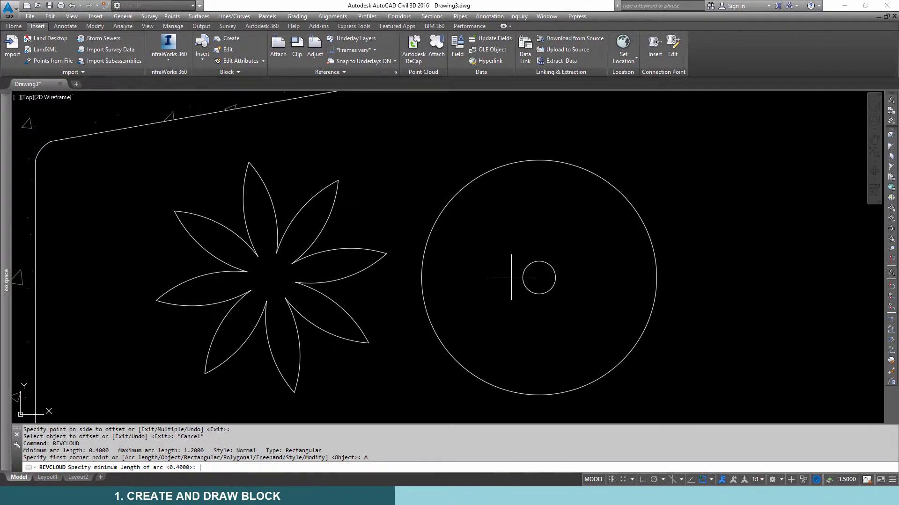
type(".5")
key("Return")
type("1.5")
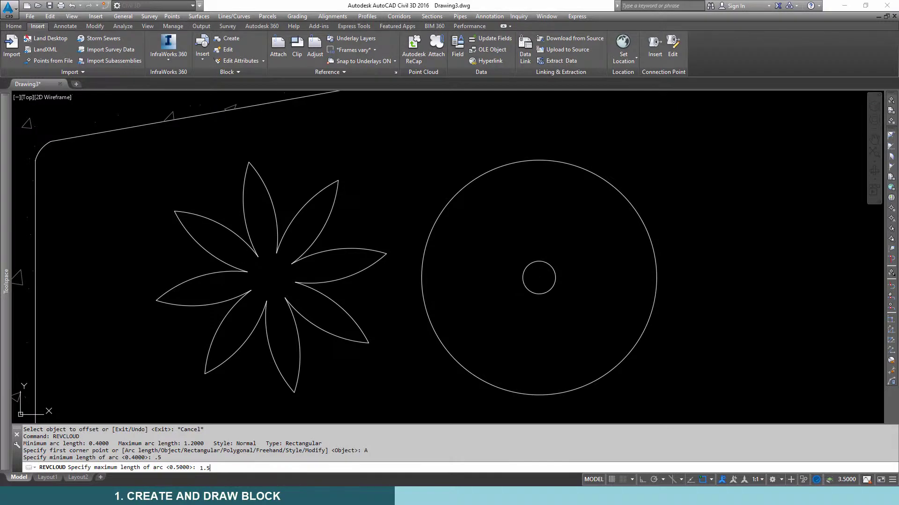
key("Return")
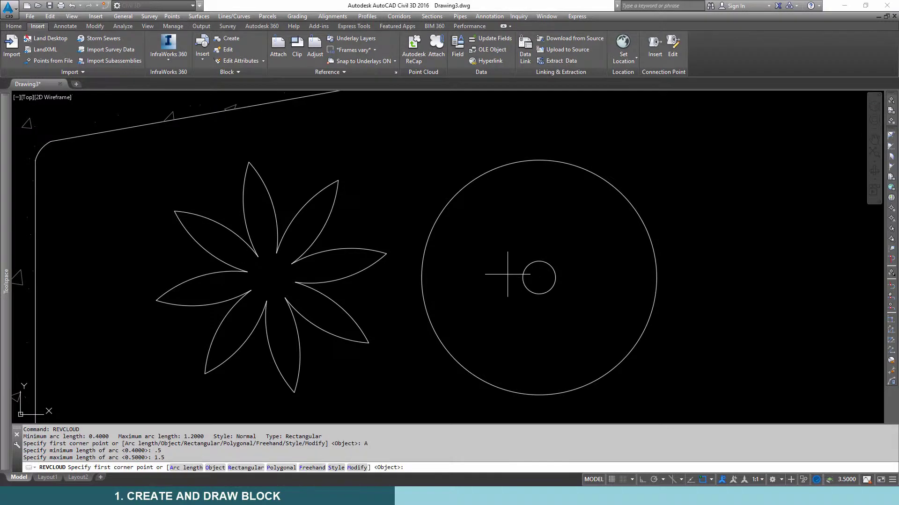
type("O")
key("Return")
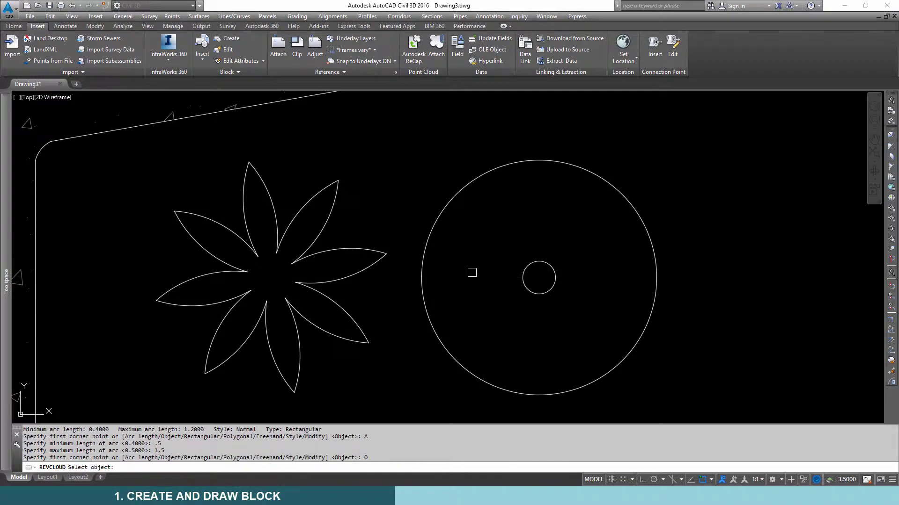
left_click(425, 243)
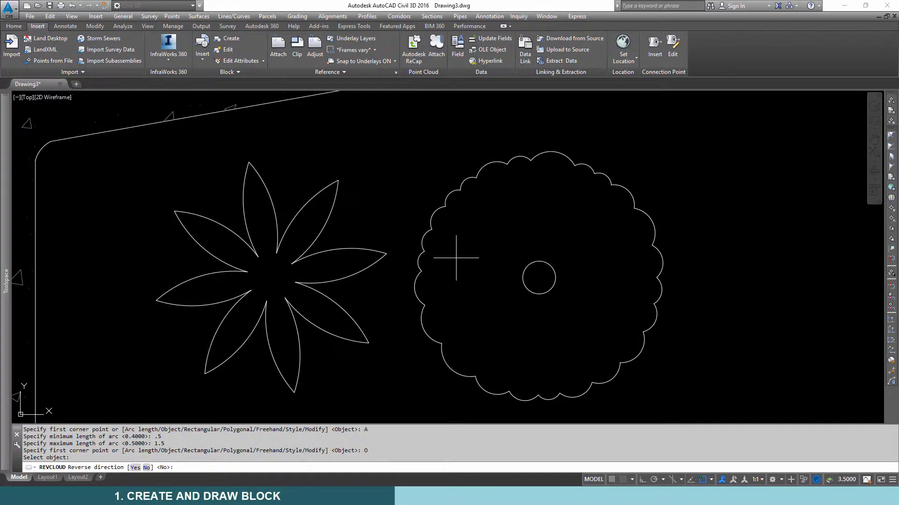
type("N")
key("Return")
scroll(467, 259, "down", 2)
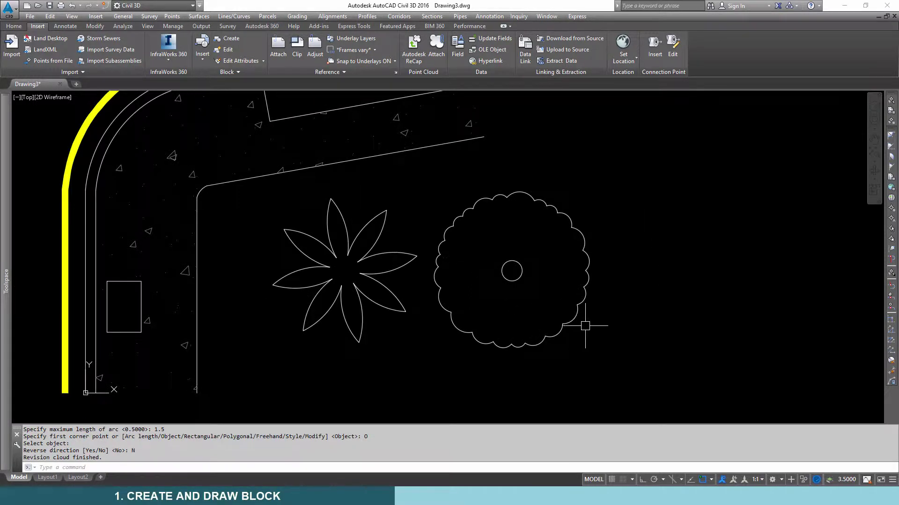
left_click(589, 323)
Join the flower's 14 petal segments into one polyline with J
left_click(296, 214)
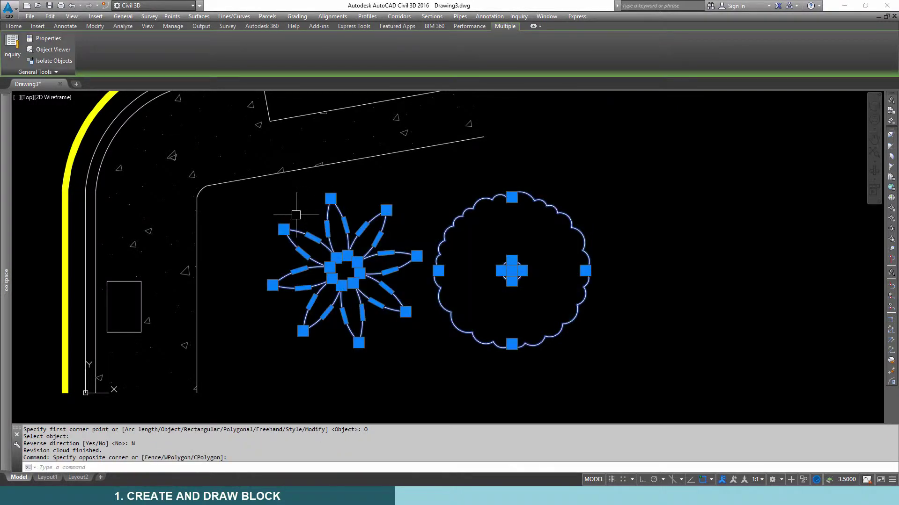
key("Escape")
left_click(406, 218)
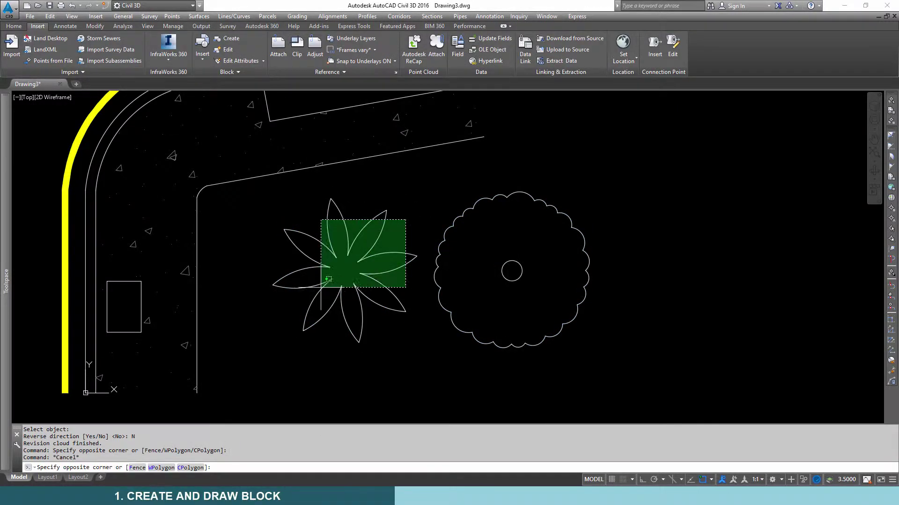
left_click(322, 300)
type("j")
key("Return")
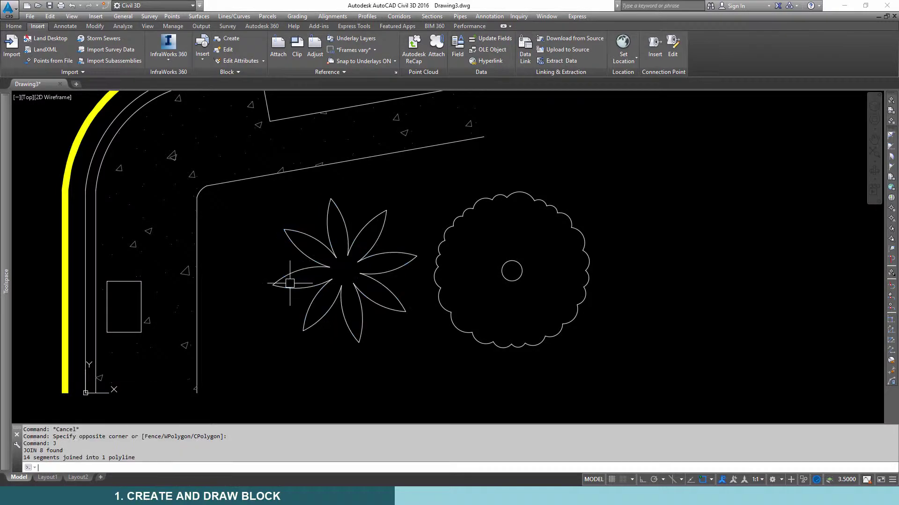
left_click(304, 270)
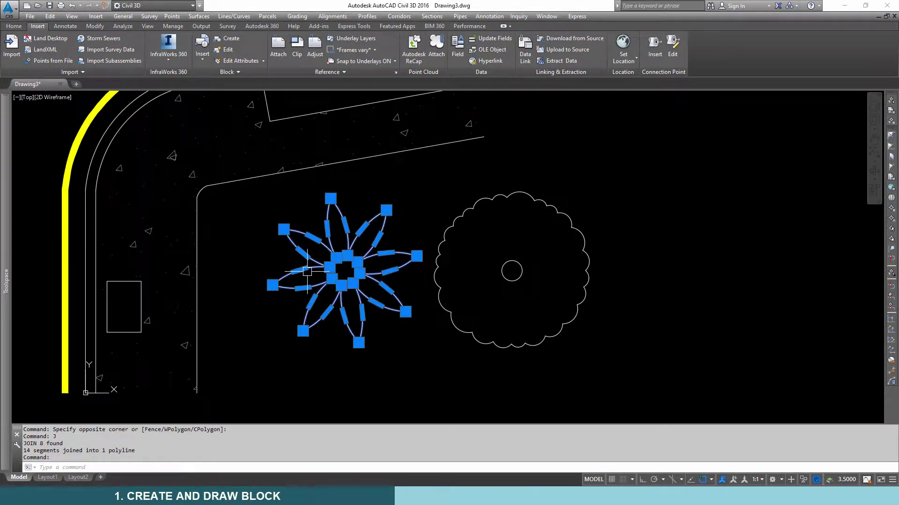
key("Escape")
Select the flower and cloud together and start Insert > Block > Create
left_click(603, 333)
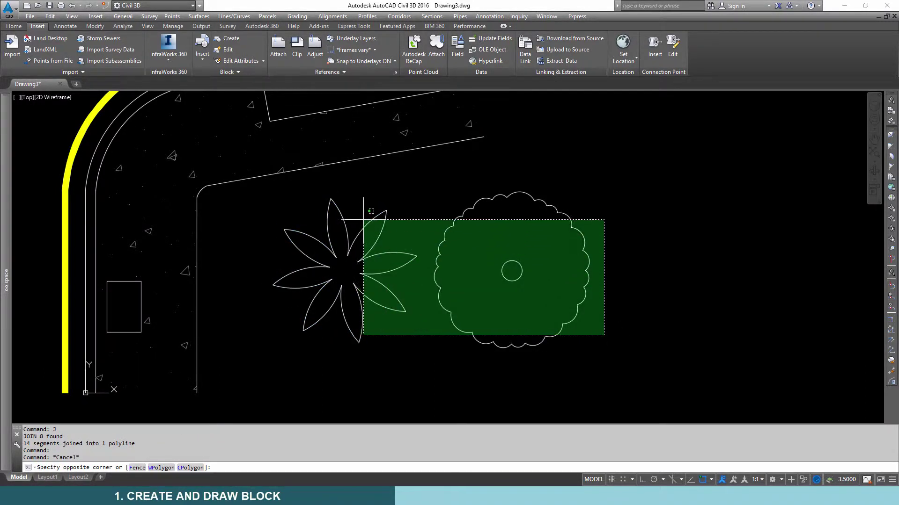
left_click(357, 198)
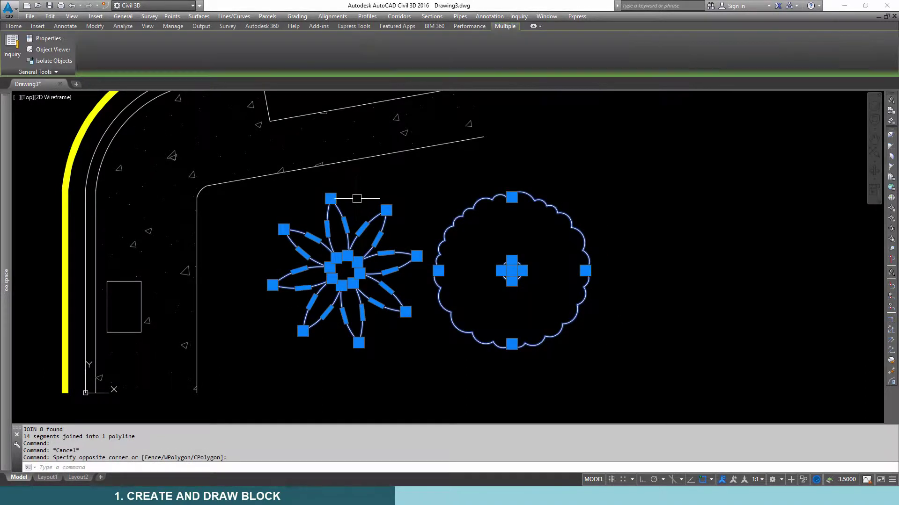
left_click(41, 25)
left_click(230, 39)
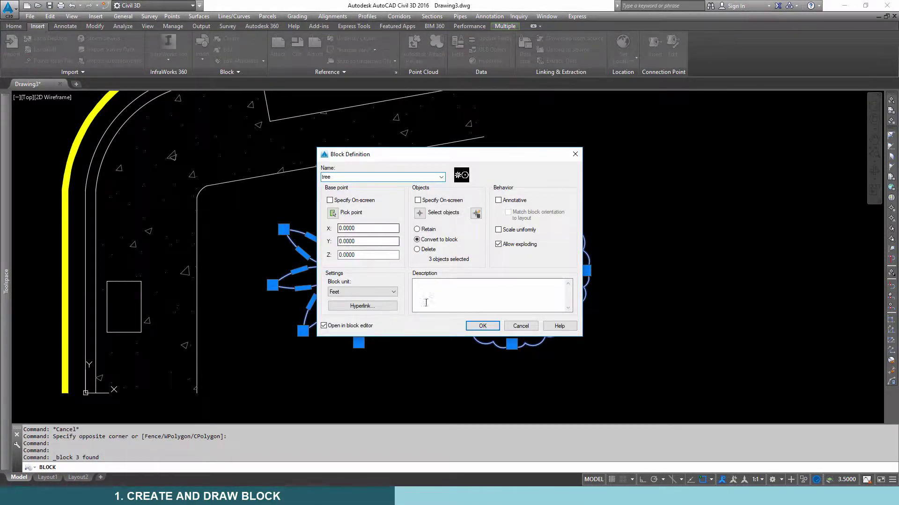
Create the 'tree' block and move all its shapes so the stump circle centre sits at 0,0
left_click(482, 325)
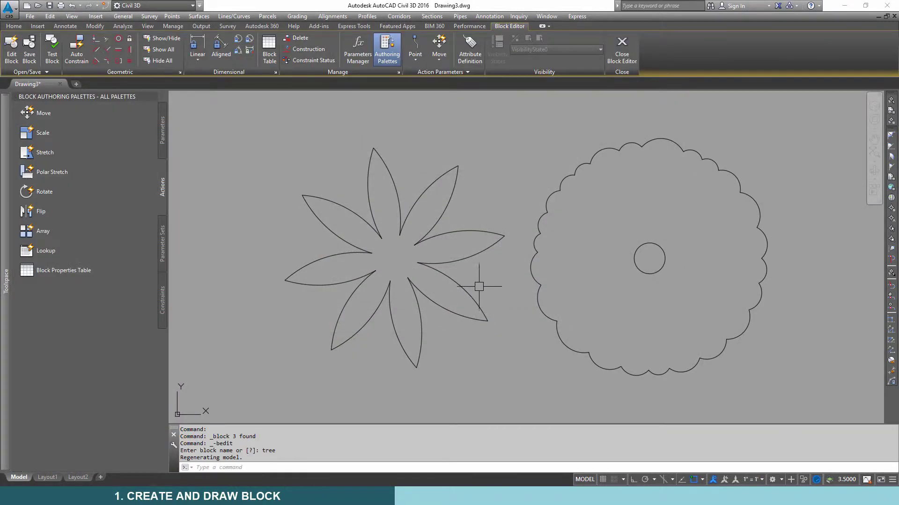
scroll(476, 290, "down", 3)
left_click(704, 369)
left_click(352, 161)
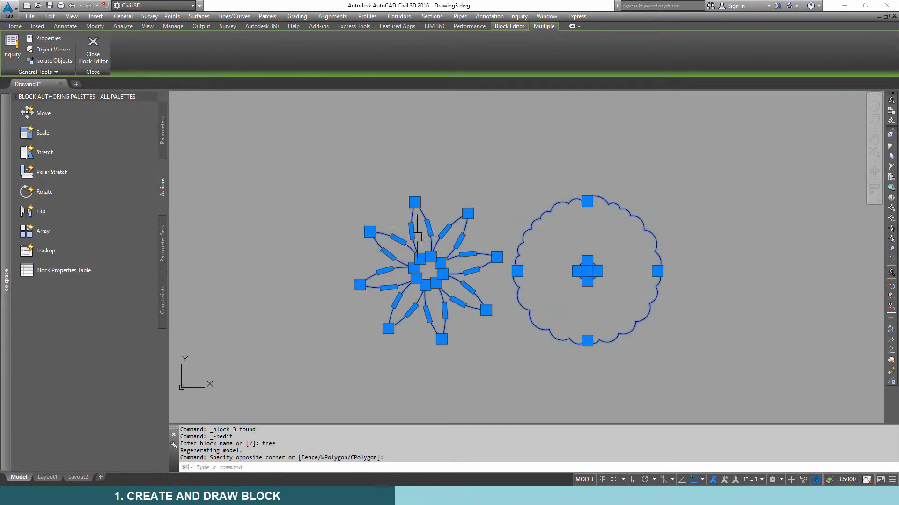
type("m")
key("Return")
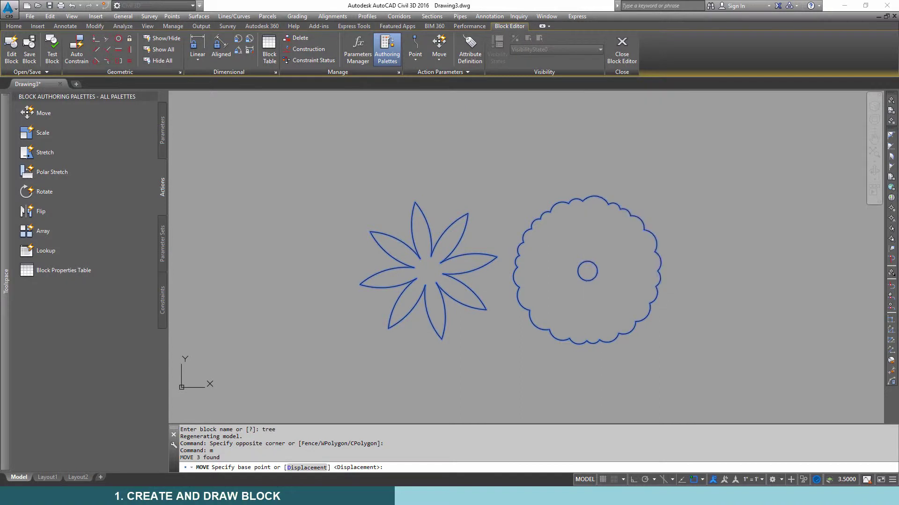
left_click(585, 287)
type("0,0")
key("Return")
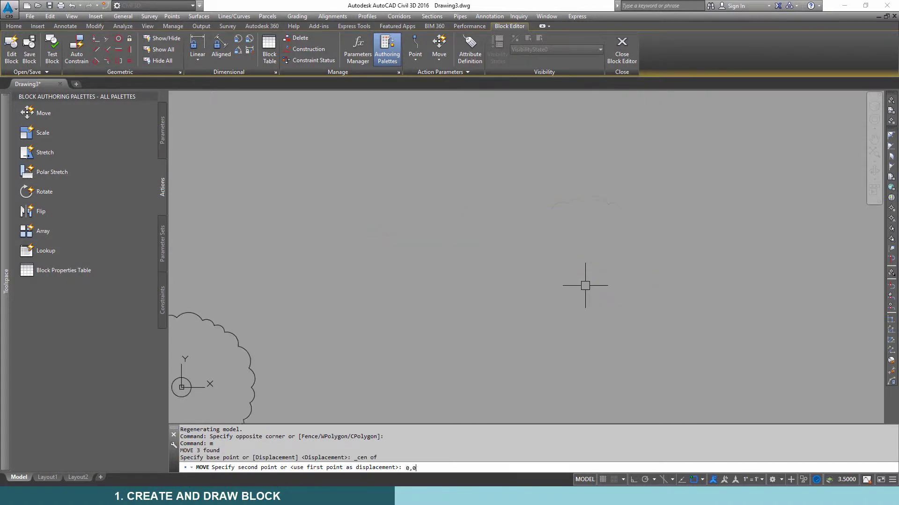
Move the flower onto the stump circle's centre inside the scalloped cloud
middle_click(586, 285)
middle_click(586, 285)
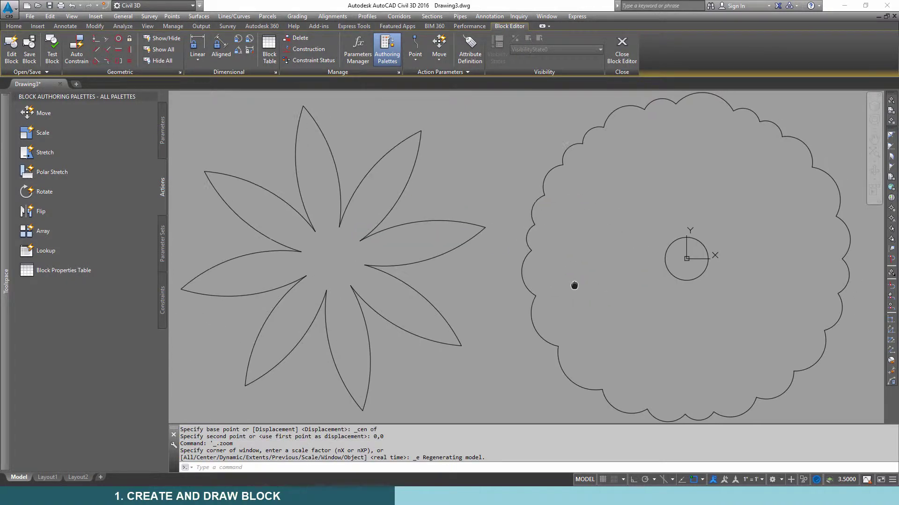
middle_click_drag(576, 284, 524, 283)
left_click(374, 261)
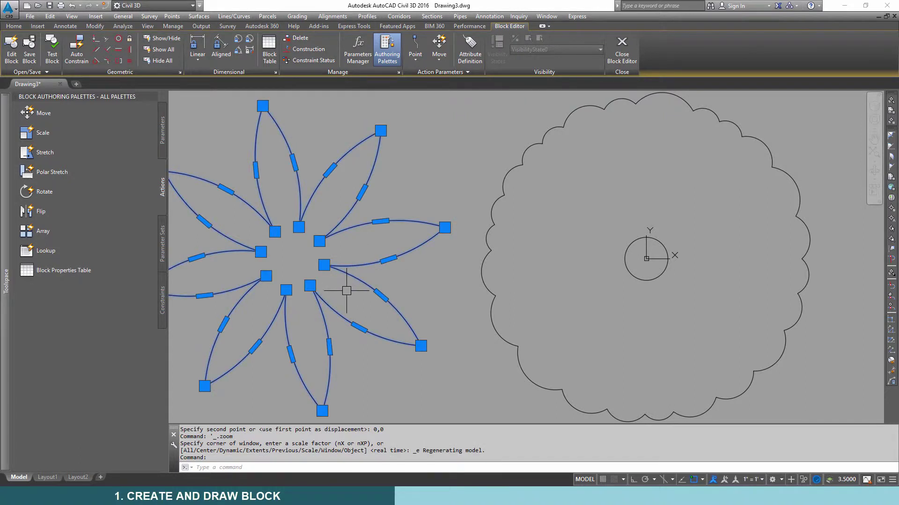
type("m")
key("Return")
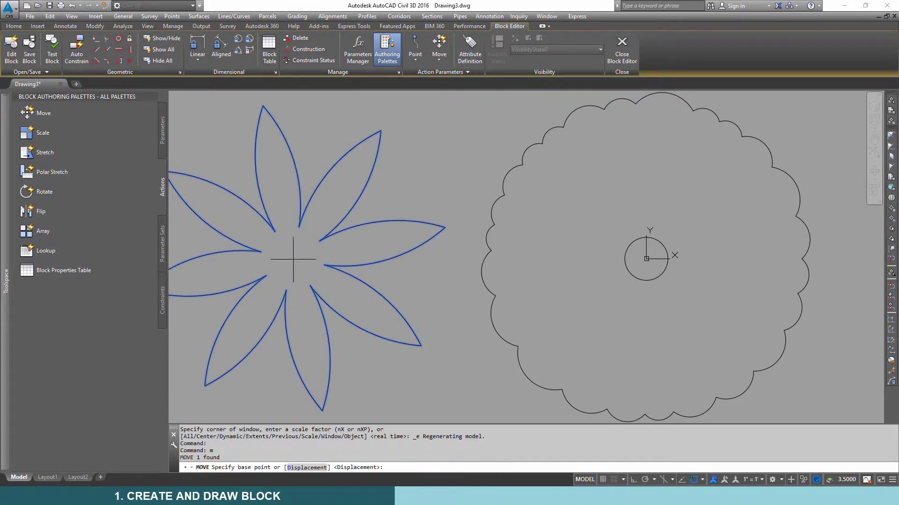
left_click(293, 258)
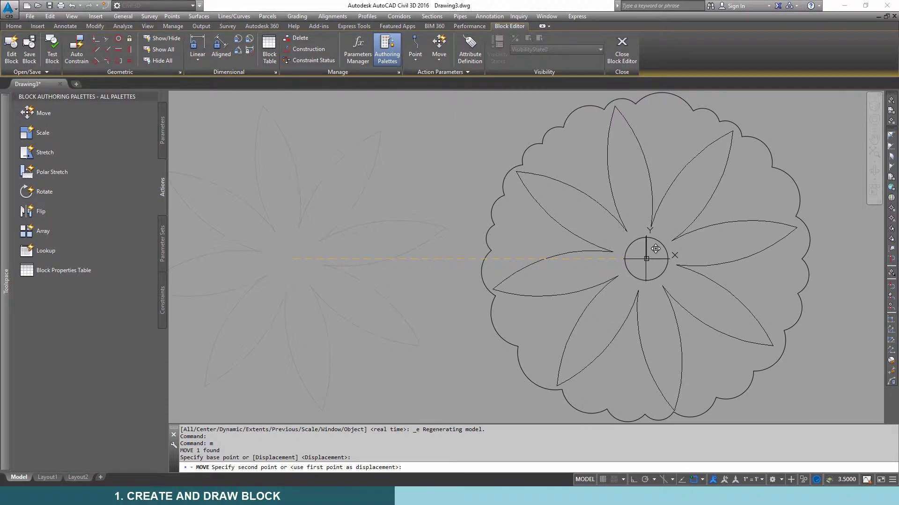
left_click(646, 259)
scroll(615, 257, "down", 2)
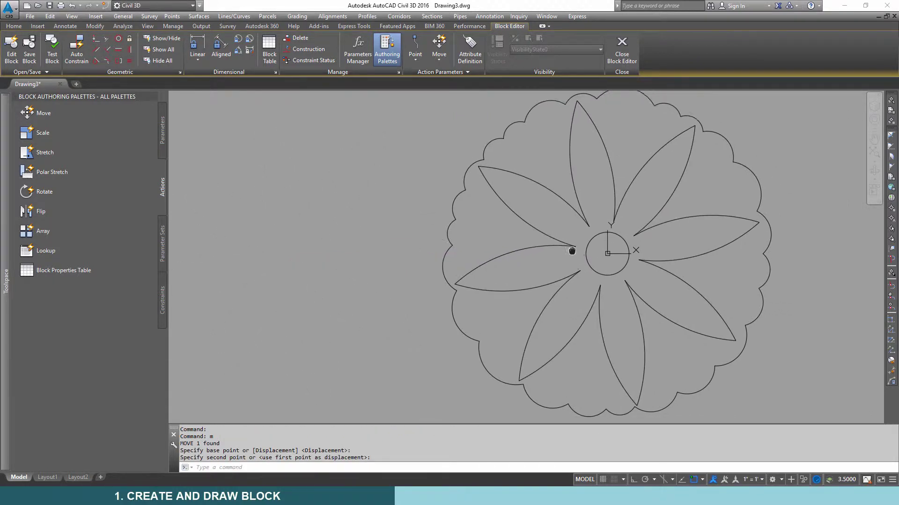
mouse_move(572, 300)
middle_mouse_down()
mouse_move(387, 246)
mouse_move(426, 243)
middle_mouse_up()
scroll(388, 246, "up", 2)
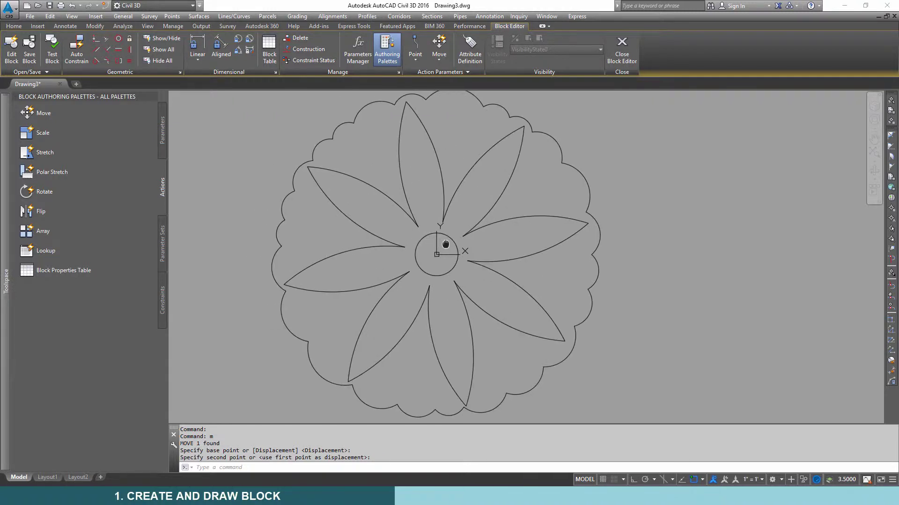
left_click(163, 124)
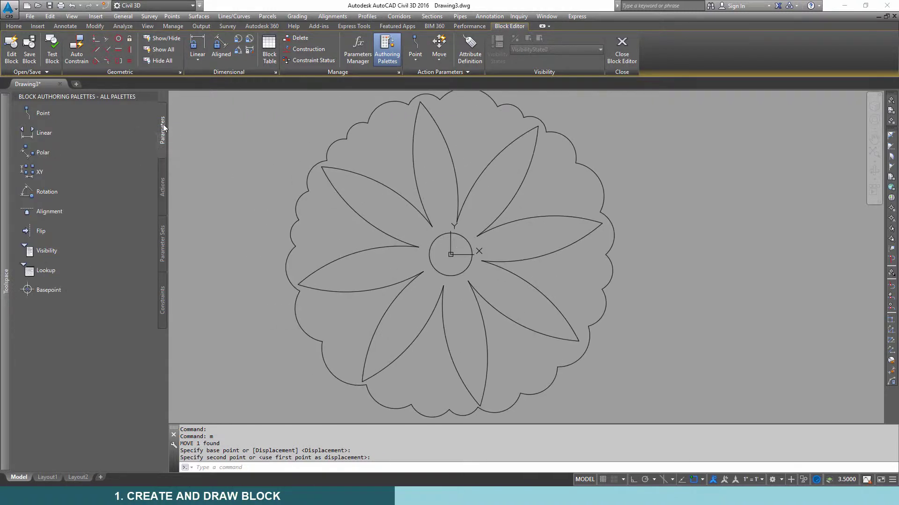
Add a visibility parameter beside the tree and name it type
left_click(57, 252)
left_click(639, 260)
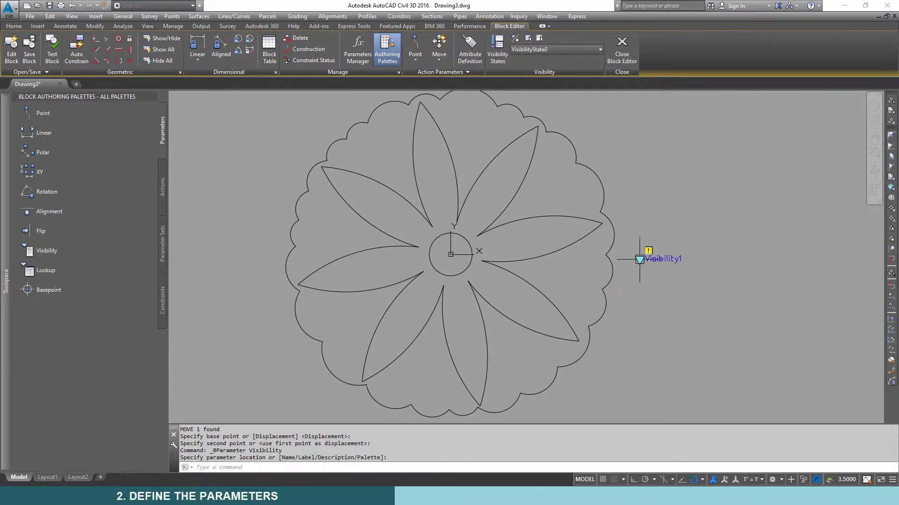
double_click(657, 255)
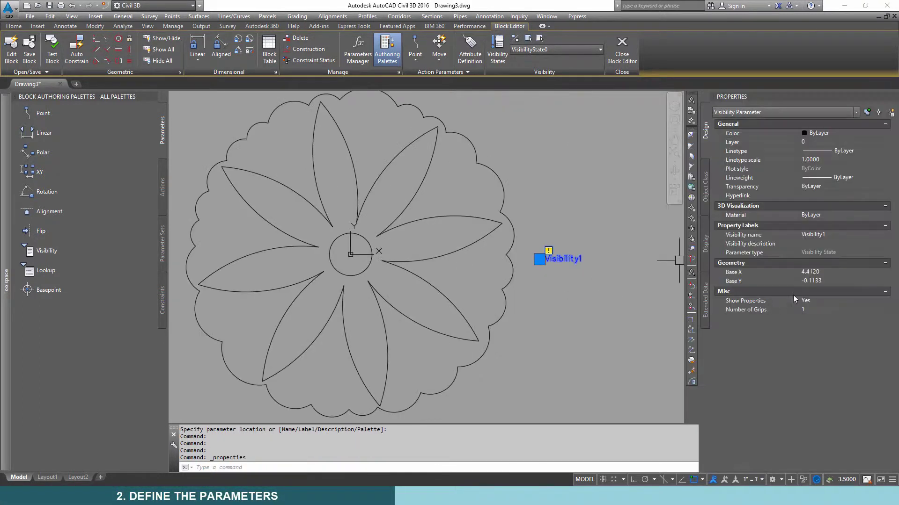
left_click(810, 235)
type("type")
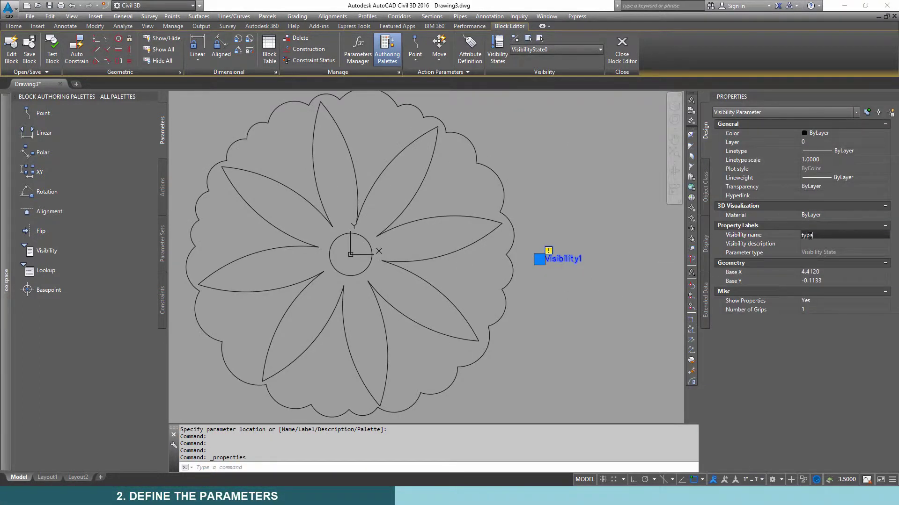
key("Return")
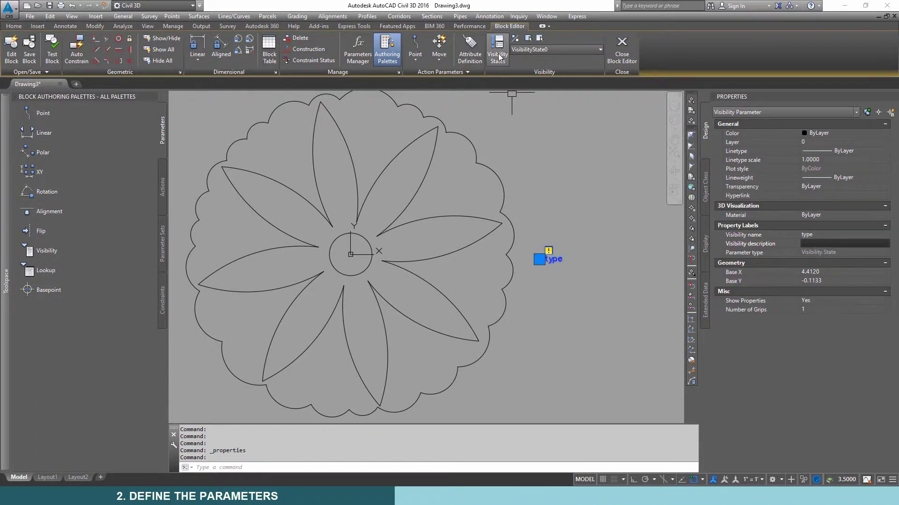
Rename the default visibility state to TYPIC and add a new PALM state
left_click(498, 51)
left_click_drag(549, 266, 442, 221)
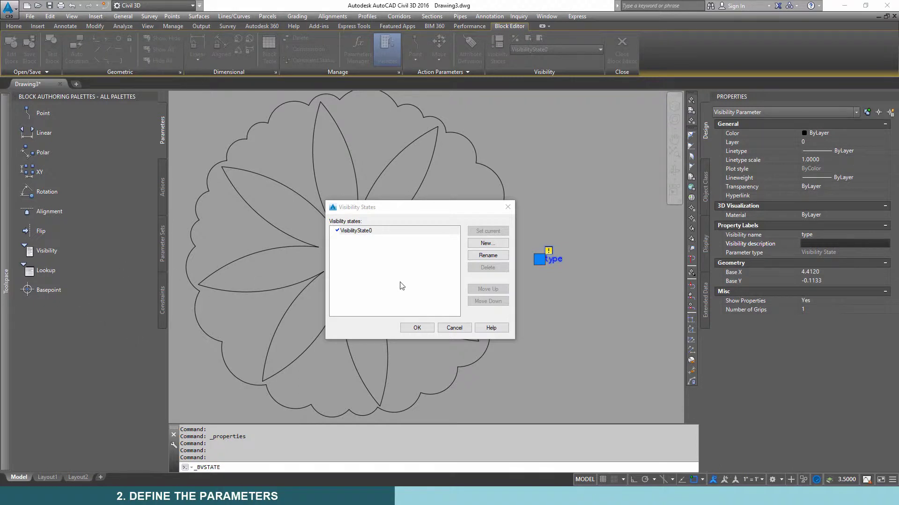
left_click(478, 257)
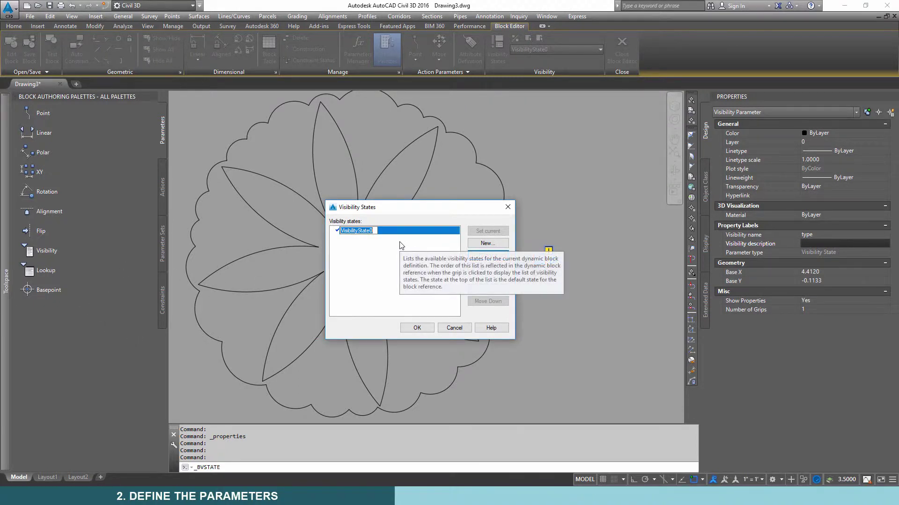
type("TYPIC")
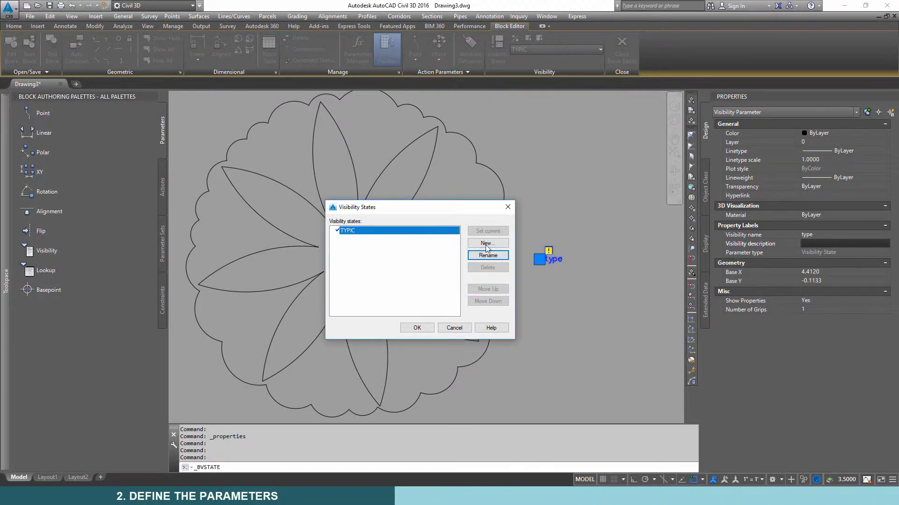
left_click(486, 243)
type("PALM")
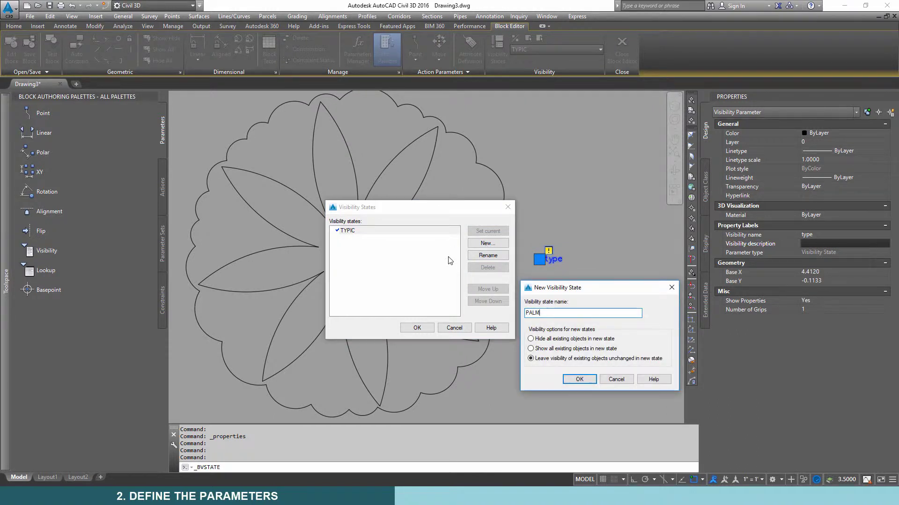
key("Return")
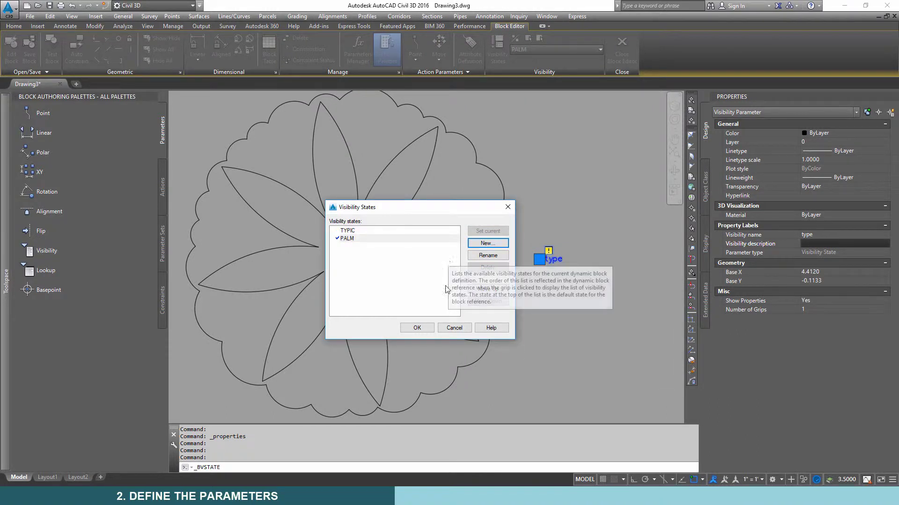
left_click(417, 328)
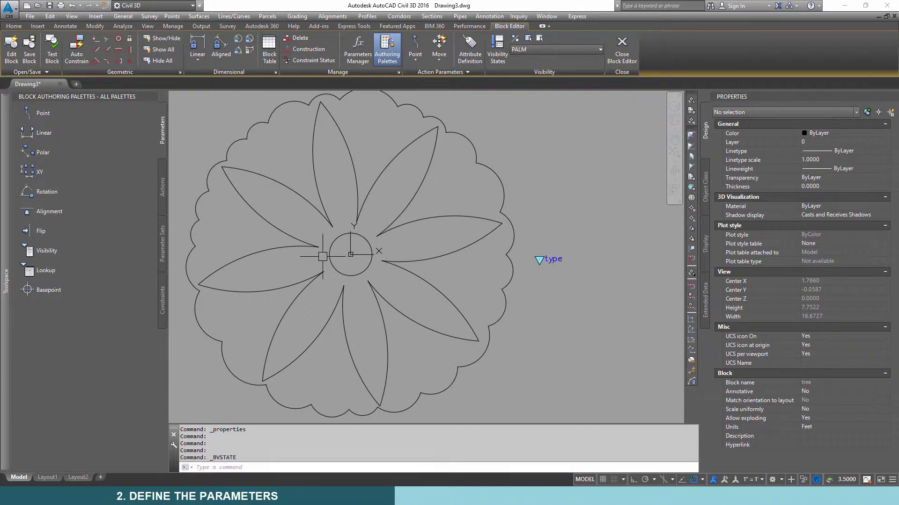
Add a linear parameter spanning the stump circle, with its label below the tree
left_click(63, 137)
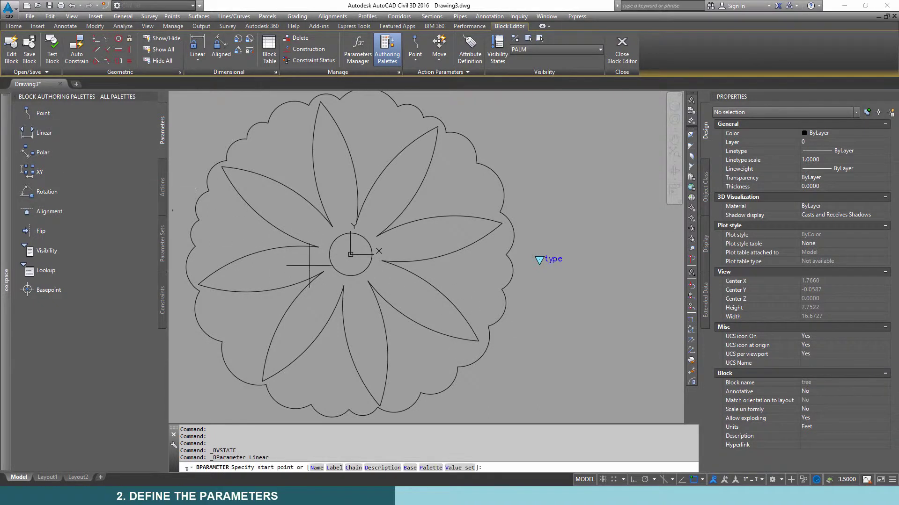
left_click(329, 257)
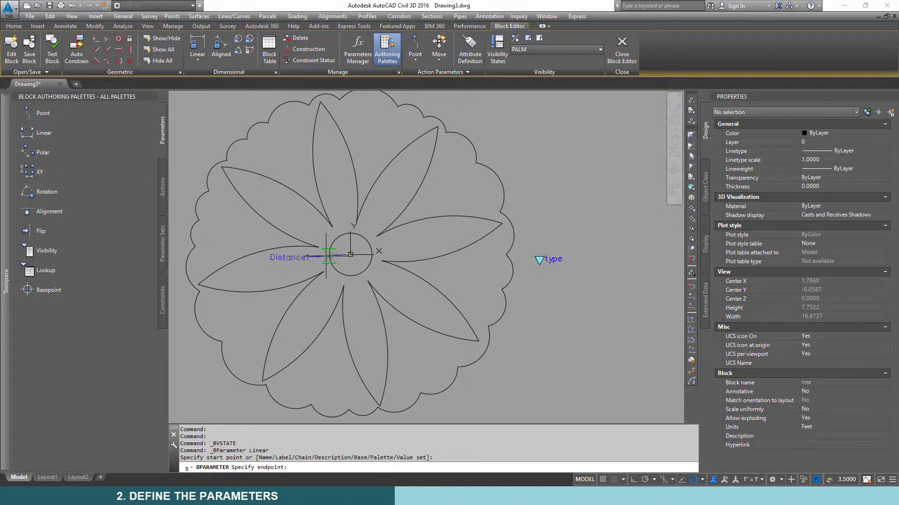
right_click(383, 270, "shift")
left_click(404, 407)
left_click(383, 270)
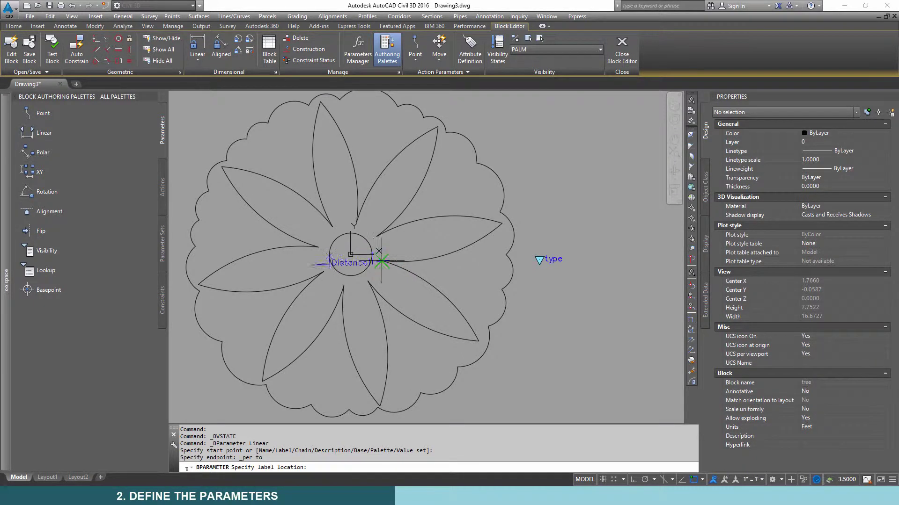
middle_click_drag(423, 387, 421, 330)
left_click(424, 381)
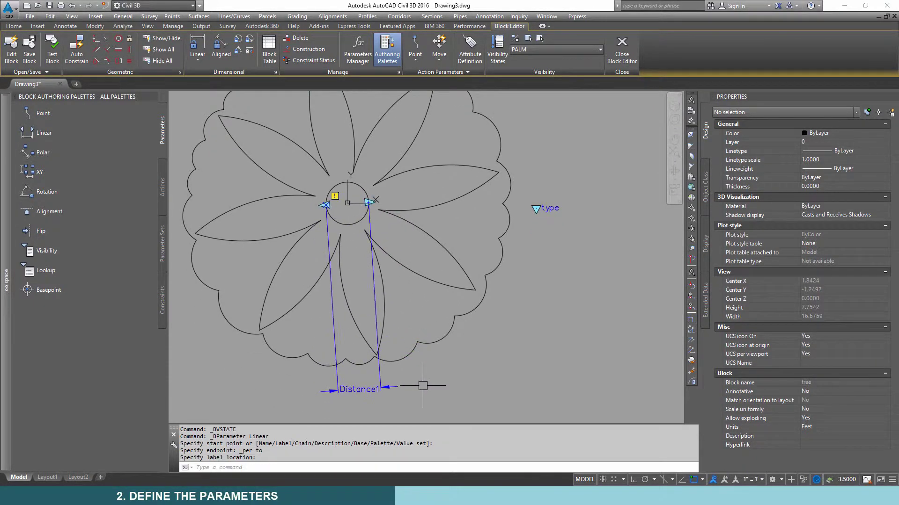
scroll(421, 382, "down", 2)
Rename the linear parameter to STUMP DIAMETER (FT) in Properties
left_click(417, 377)
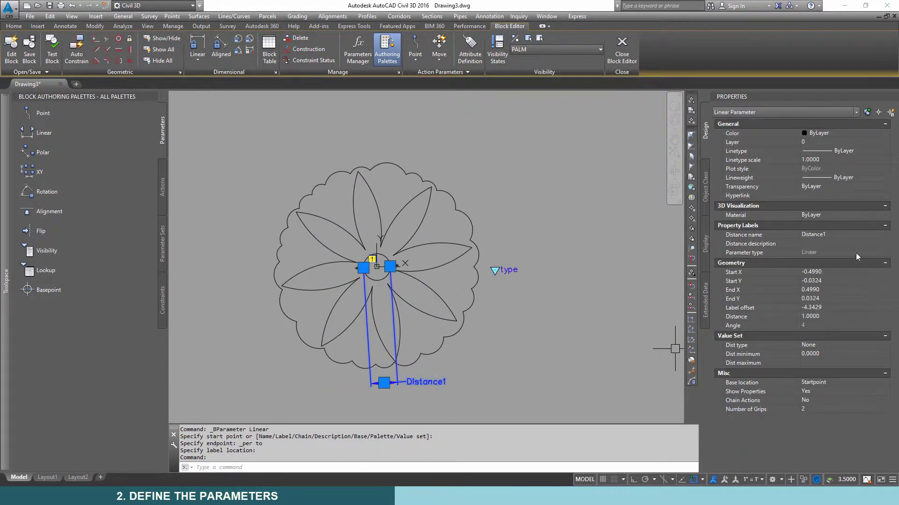
left_click(835, 235)
type("STUMP DIAMETE")
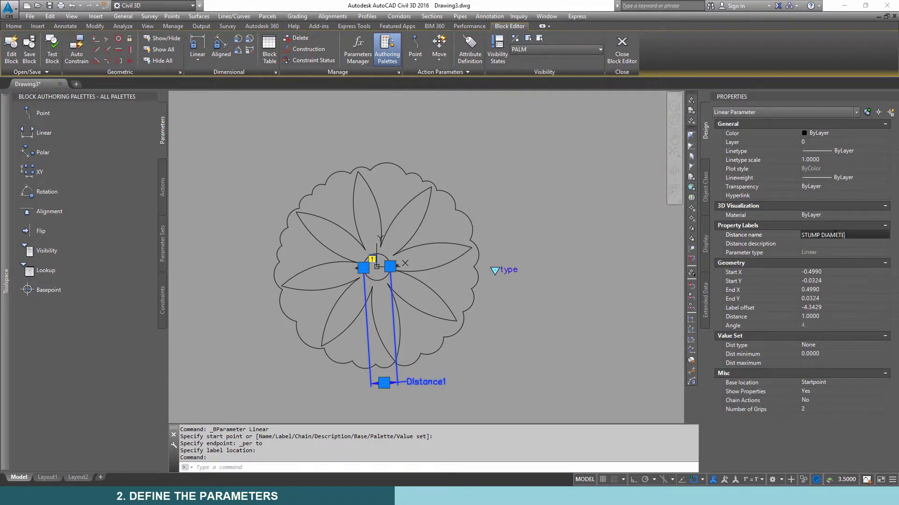
type("R")
key("Return")
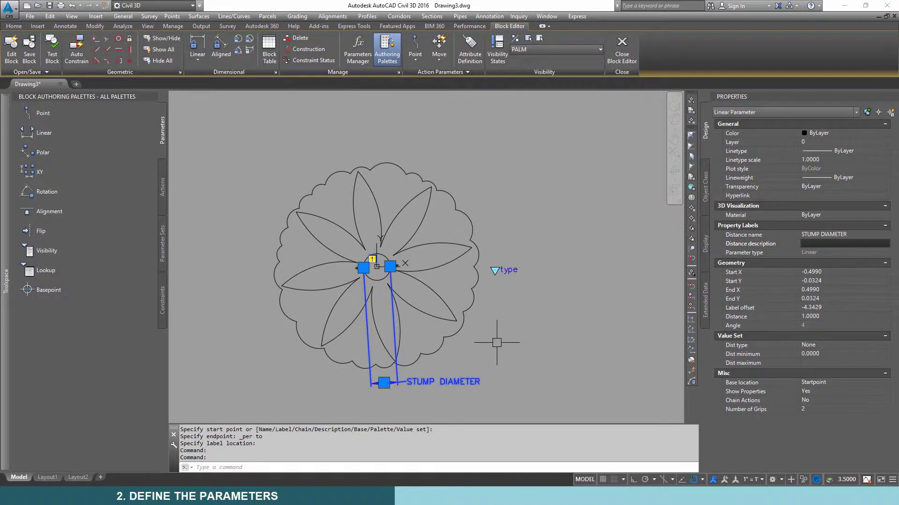
key("Escape")
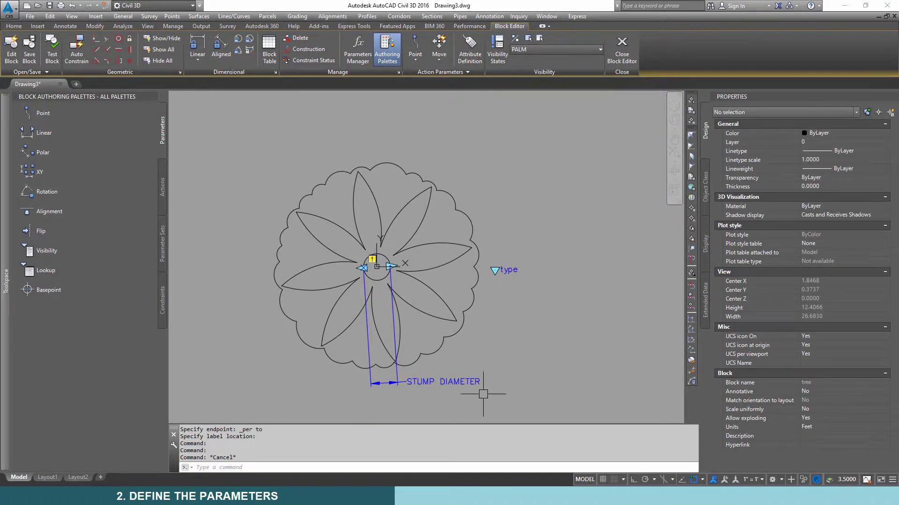
left_click(472, 383)
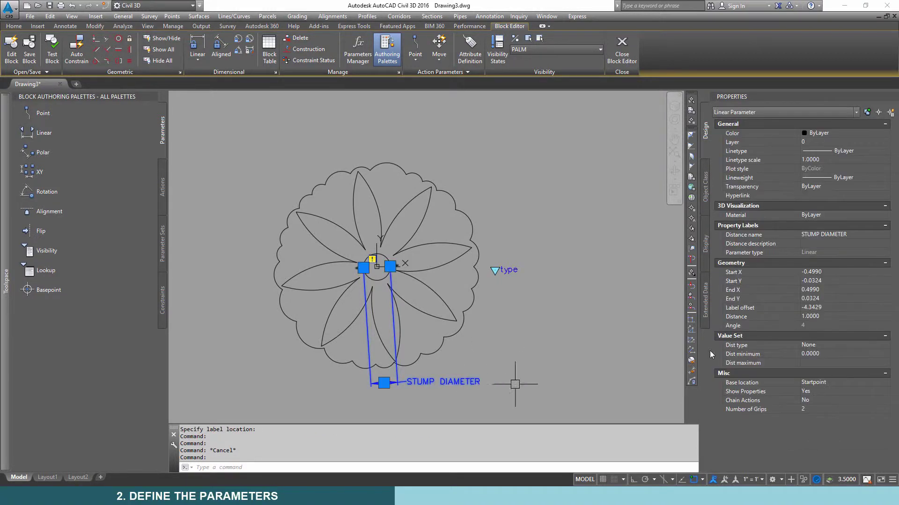
left_click(860, 236)
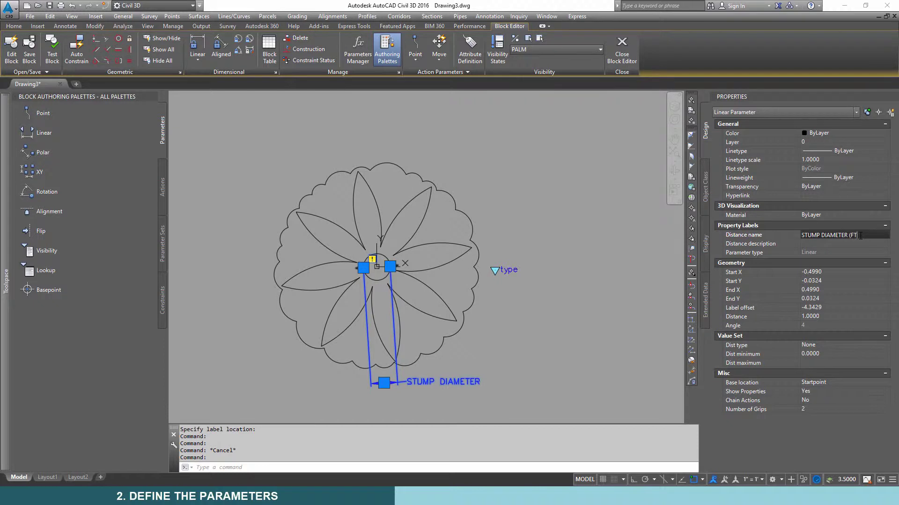
type("(FT)")
key("Return")
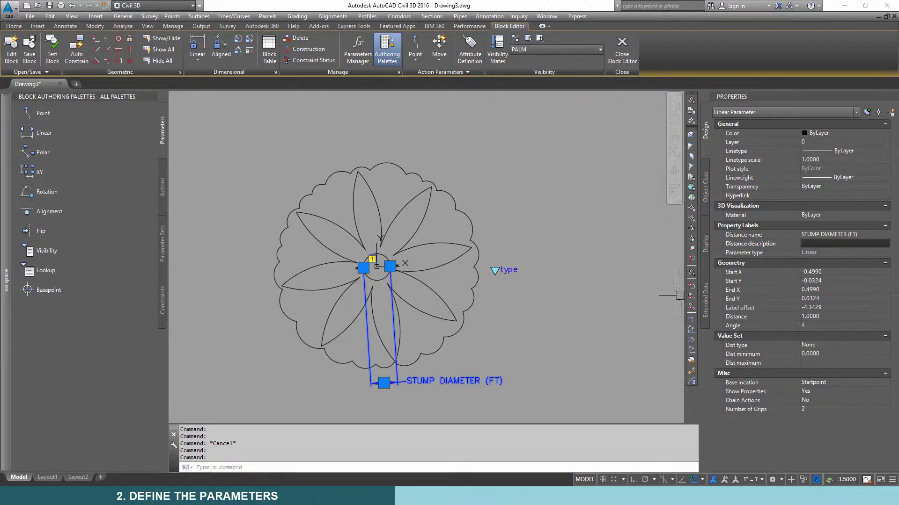
key("Escape")
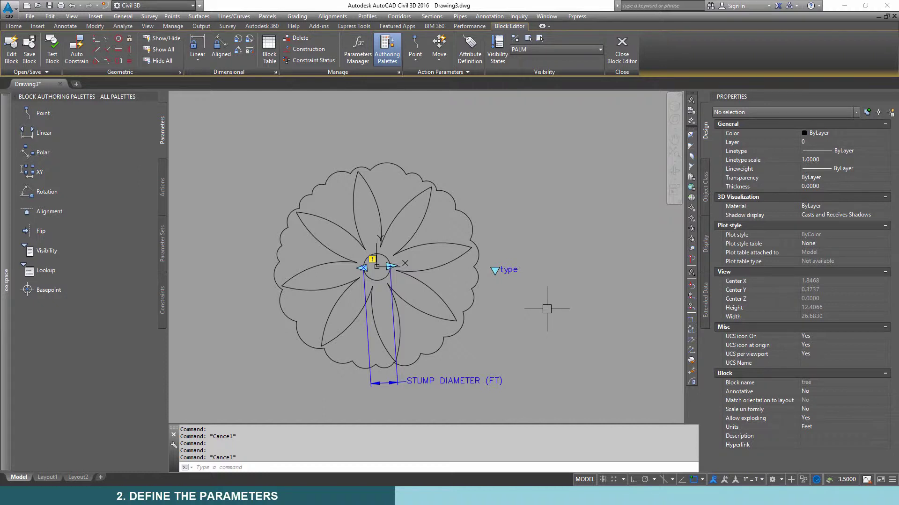
In the TYPIC state, show the STUMP DIAMETER parameter and hide the flower petals
left_click(538, 50)
left_click(530, 62)
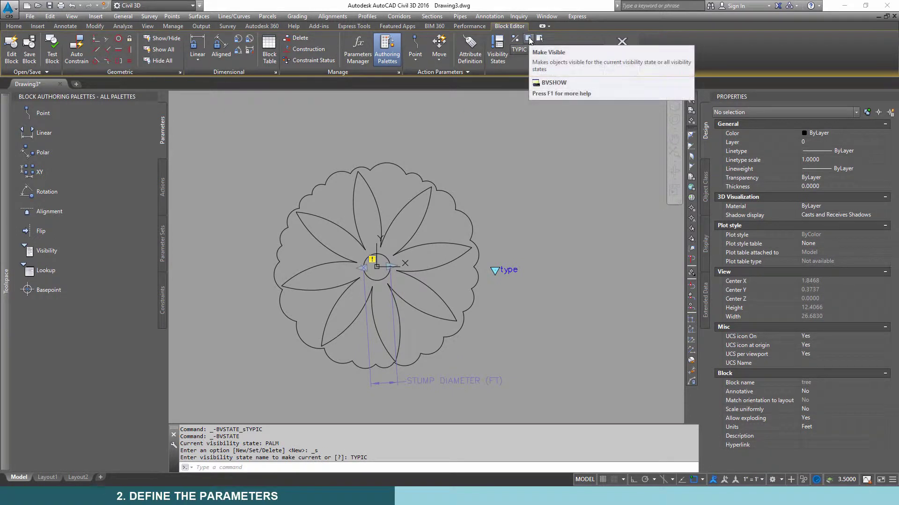
left_click(529, 40)
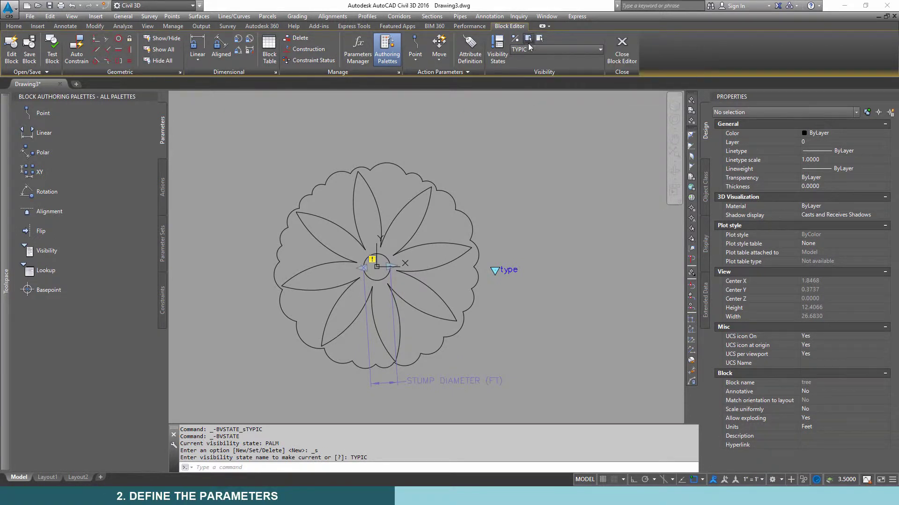
left_click(441, 383)
key("Return")
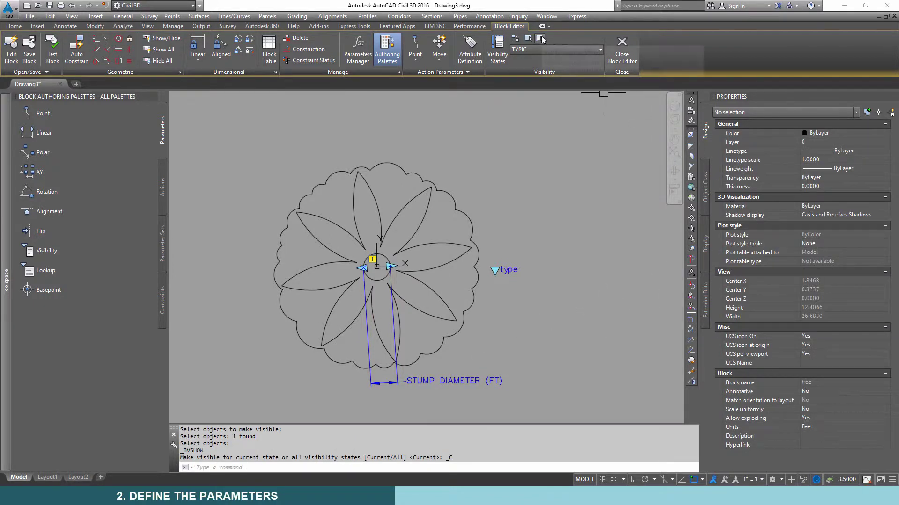
left_click(540, 39)
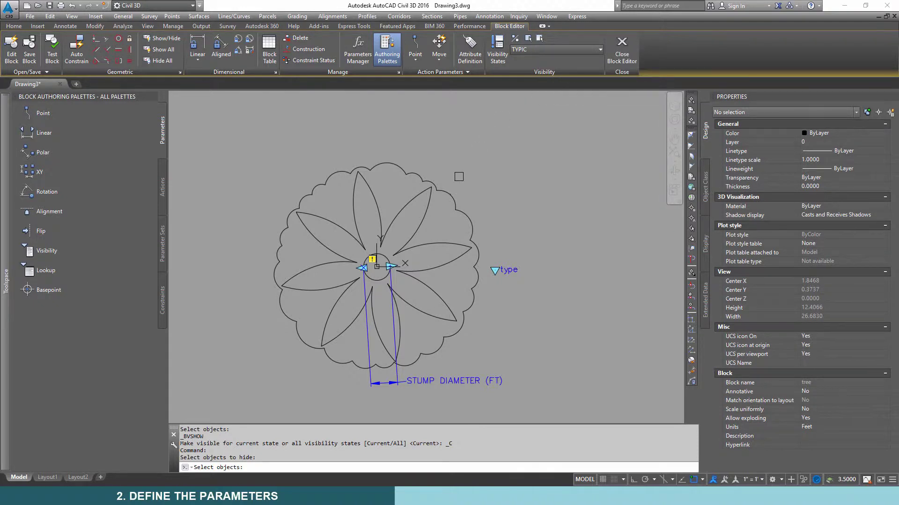
left_click(425, 204)
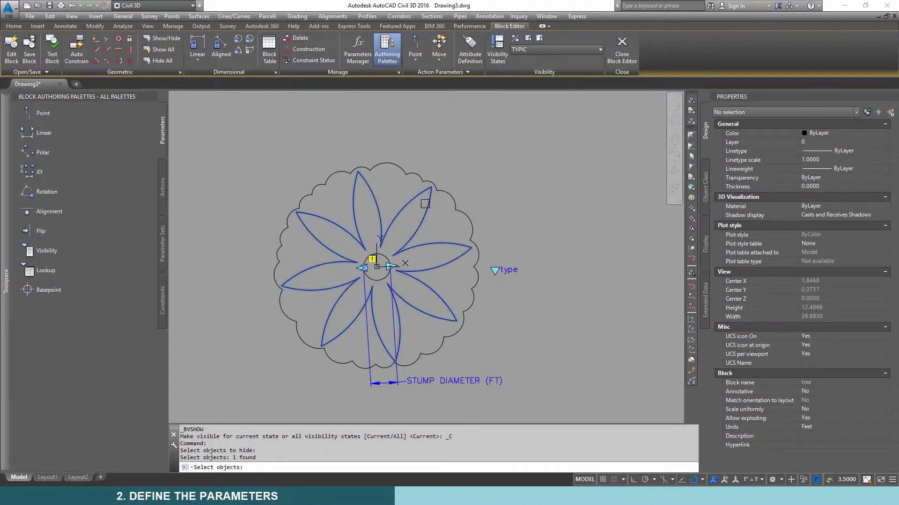
key("Return")
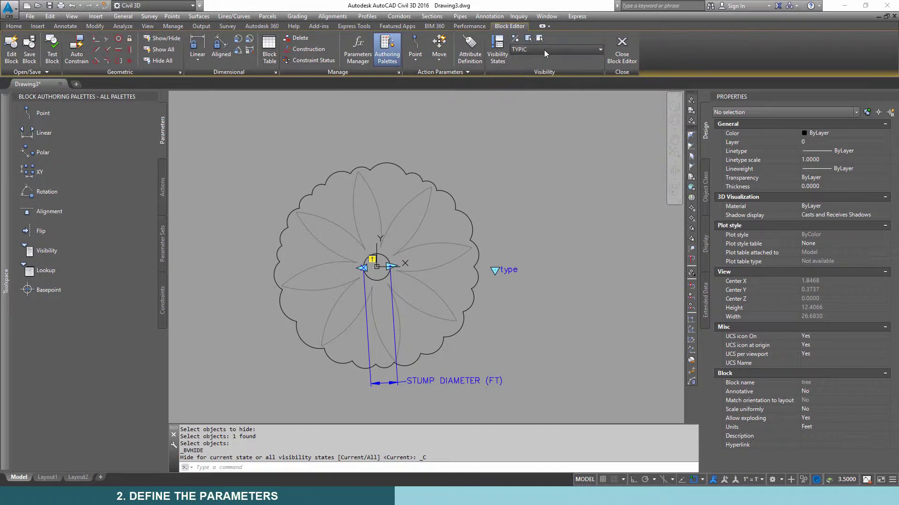
In the PALM state, hide the scalloped outer outline
left_click(543, 50)
left_click(528, 70)
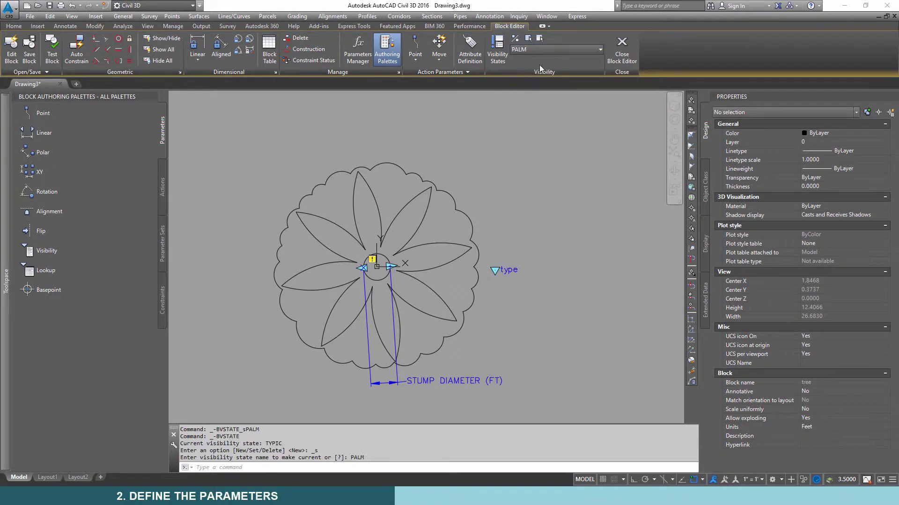
left_click(541, 38)
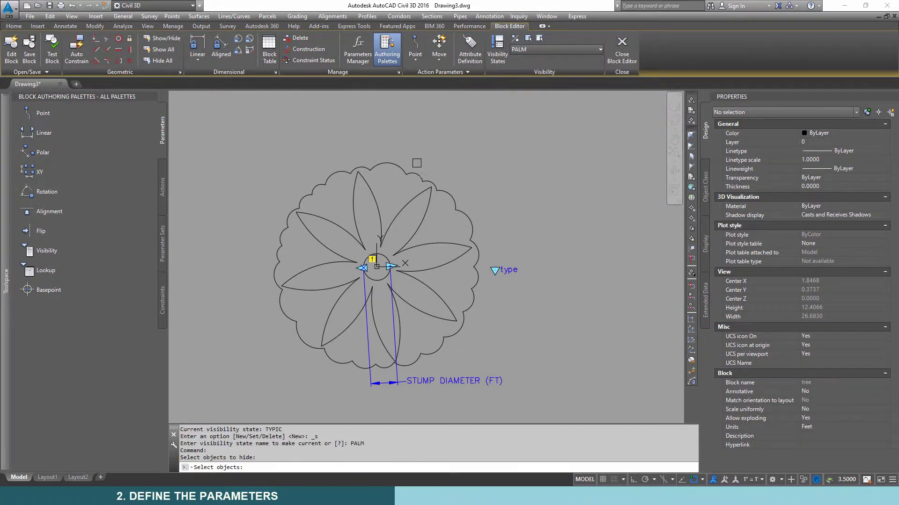
left_click(404, 169)
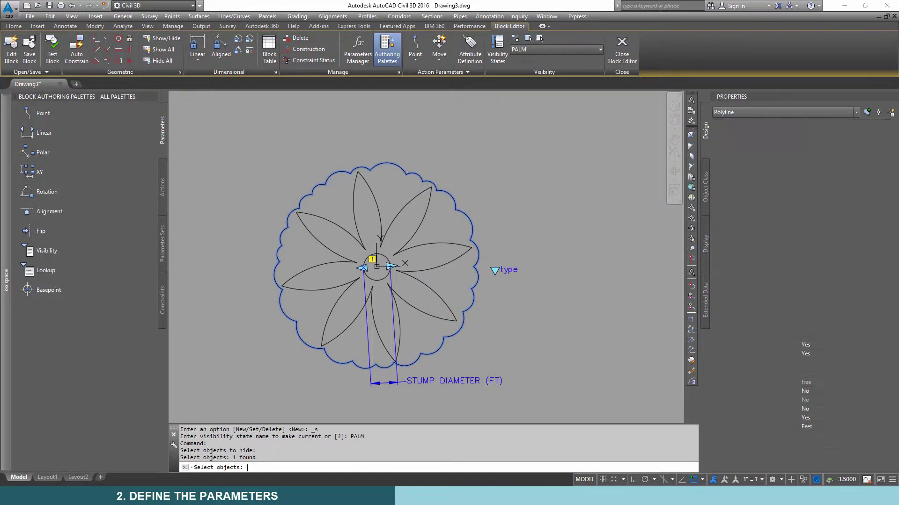
key("Return")
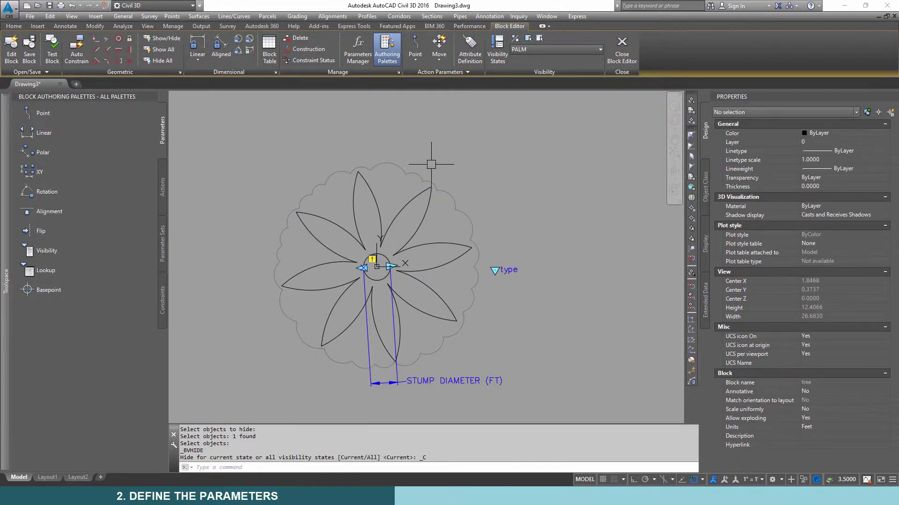
Add a scale action on STUMP DIAMETER that scales all the tree geometry
left_click(163, 196)
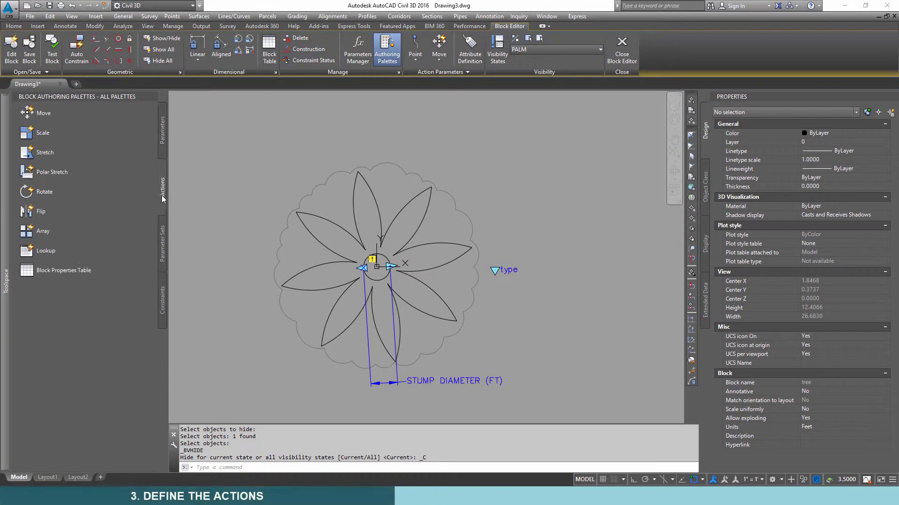
left_click(37, 134)
left_click(448, 385)
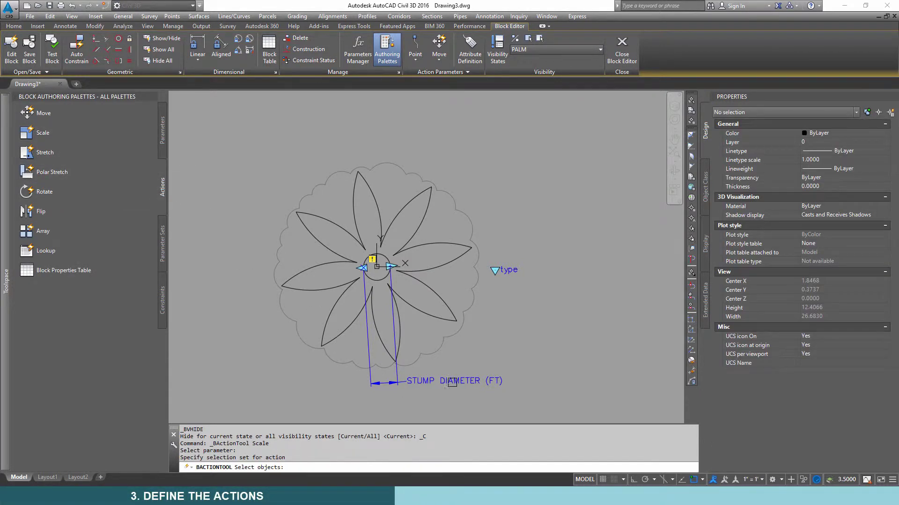
left_click(550, 144)
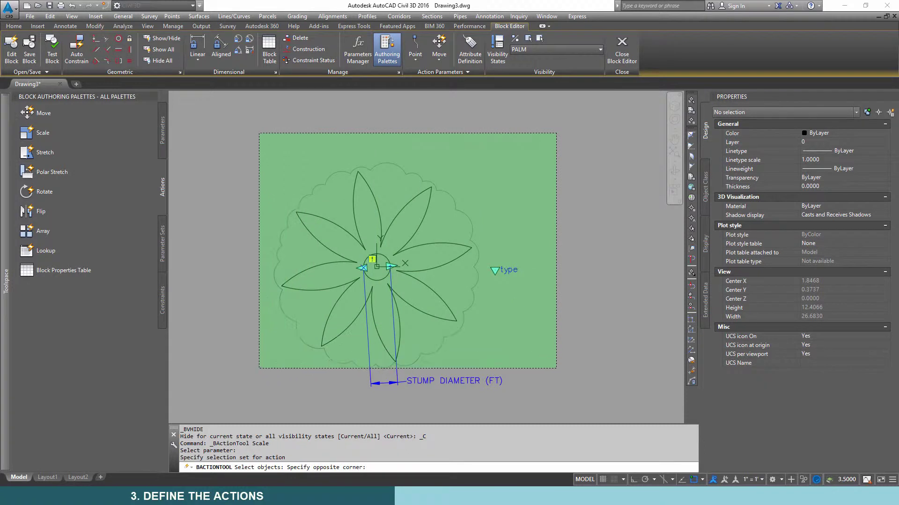
left_click(264, 365)
key("Return")
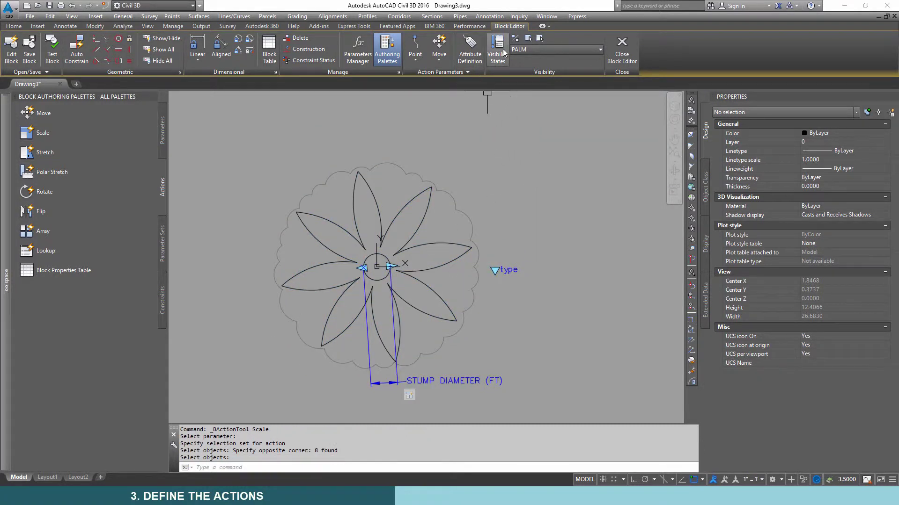
Hide other visibility states' objects and make TYPIC the current state
left_click(499, 50)
key("Return")
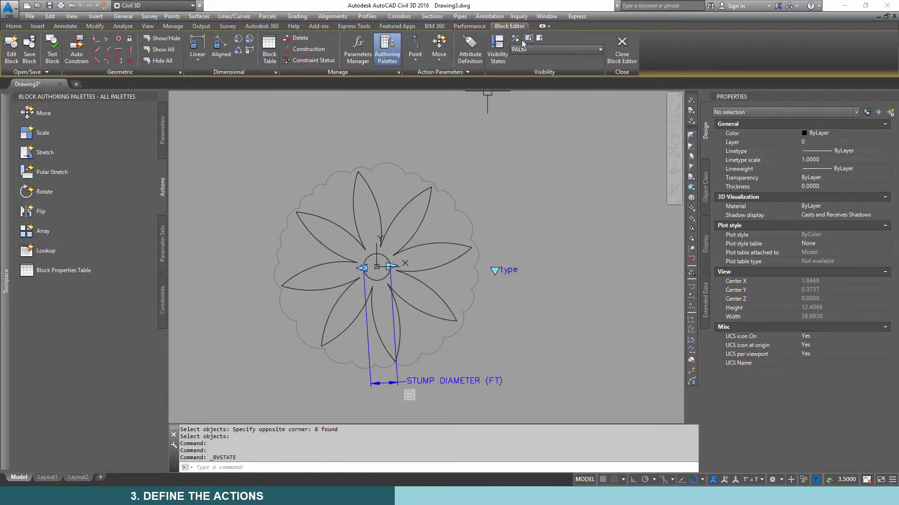
left_click(516, 39)
left_click(516, 38)
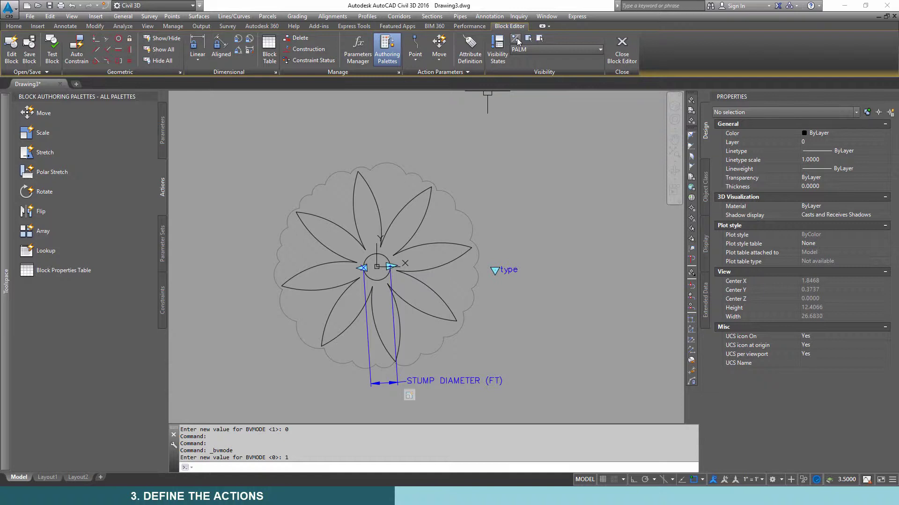
left_click(516, 39)
left_click(549, 52)
left_click(527, 58)
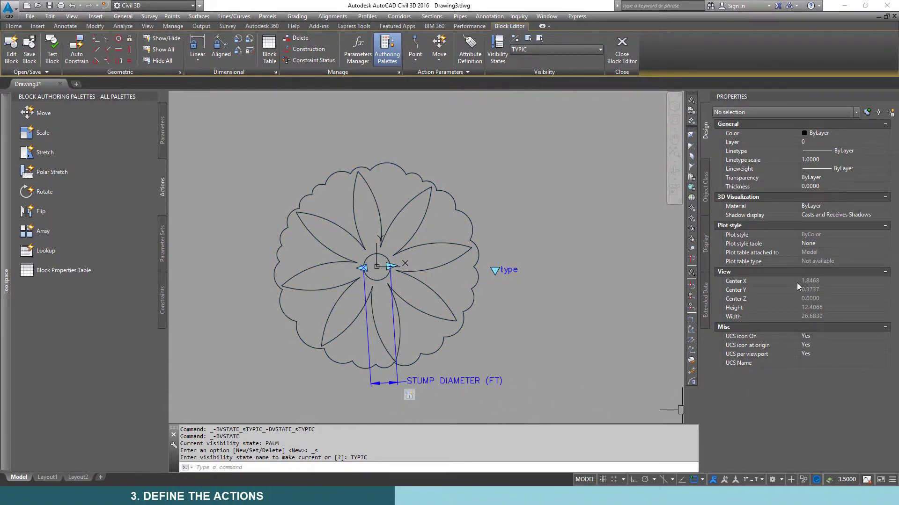
Set the scale action's base type to Independent, with its base point at the stump centre
left_click(409, 396)
left_click(829, 235)
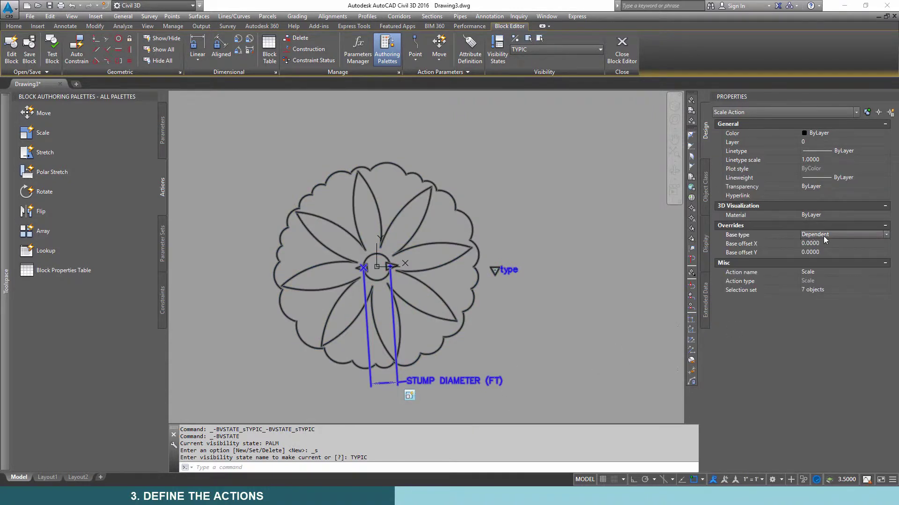
left_click(817, 244)
left_click(363, 267)
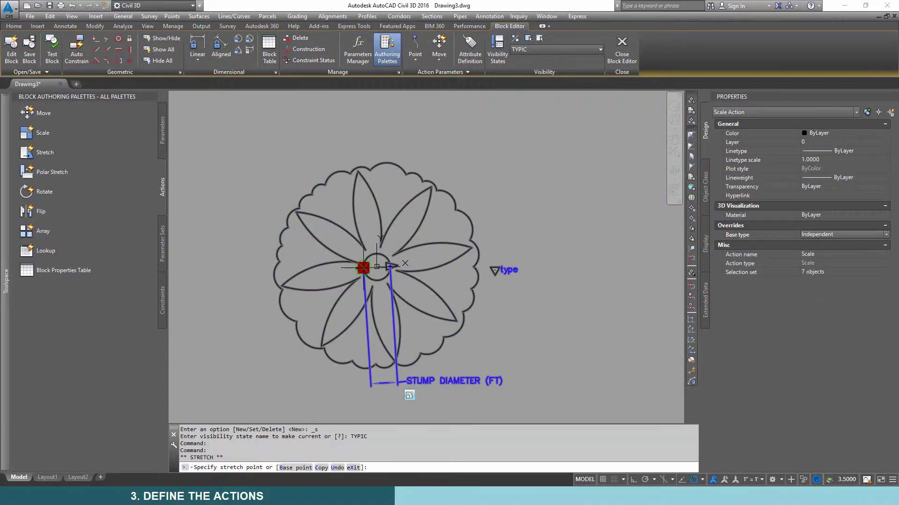
scroll(380, 266, "up", 2)
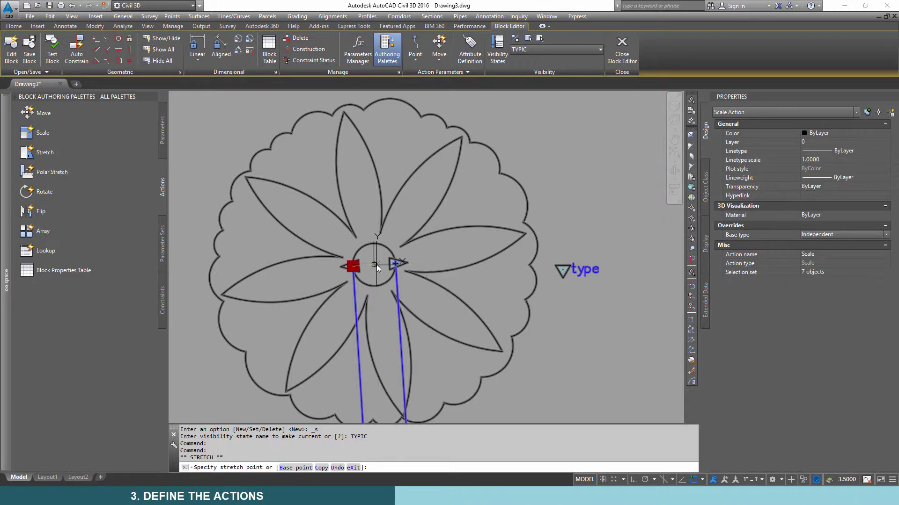
left_click(378, 281)
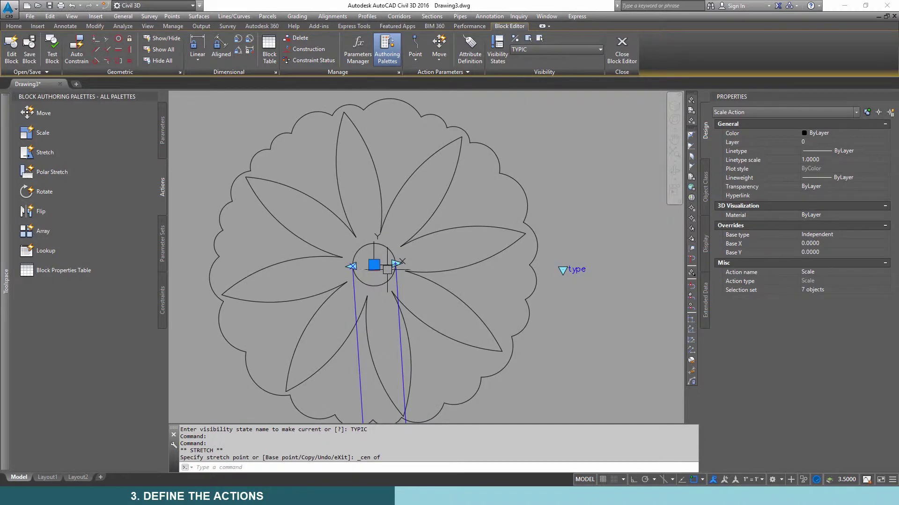
scroll(370, 253, "down", 1)
scroll(370, 252, "down", 1)
key("Escape")
key("Escape")
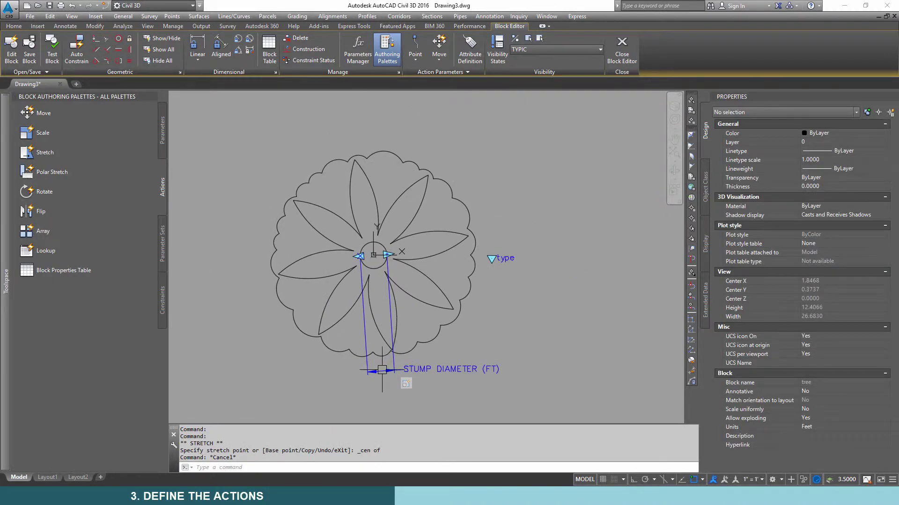
Set the STUMP DIAMETER base location to Midpoint and launch Test Block
left_click(383, 370)
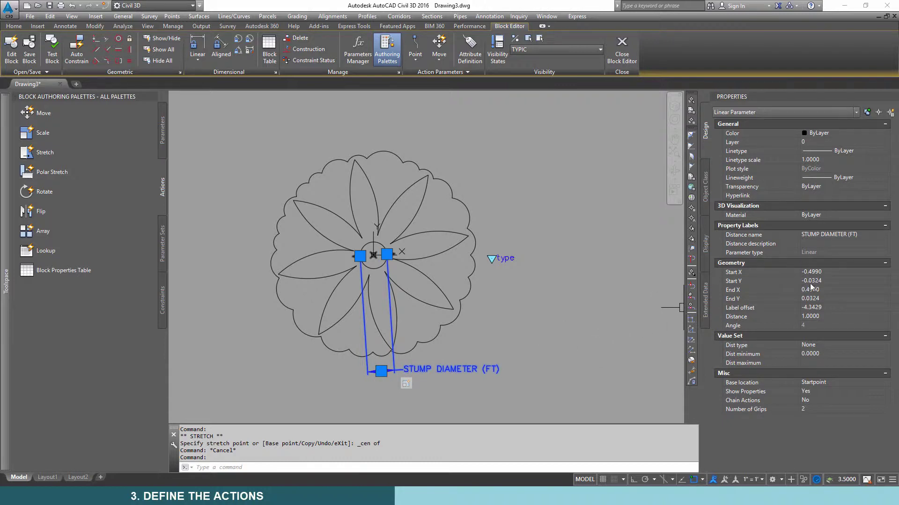
left_click(813, 382)
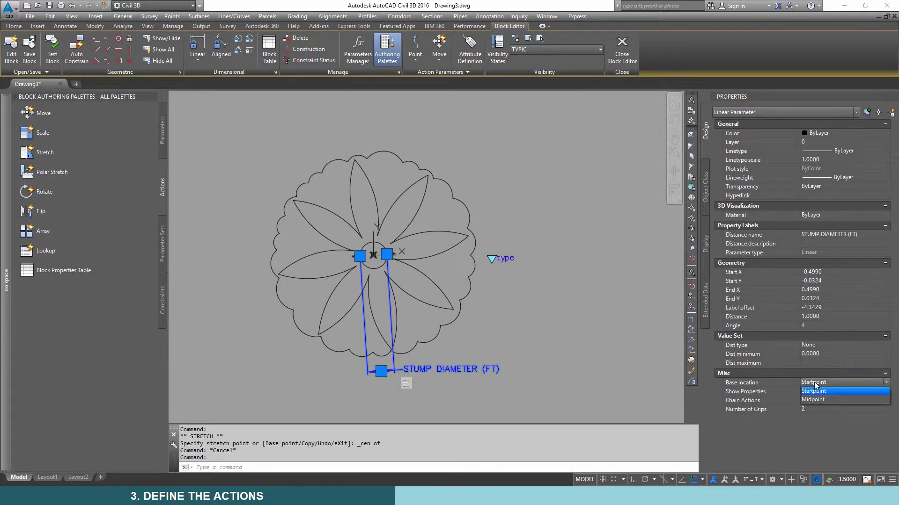
left_click(815, 397)
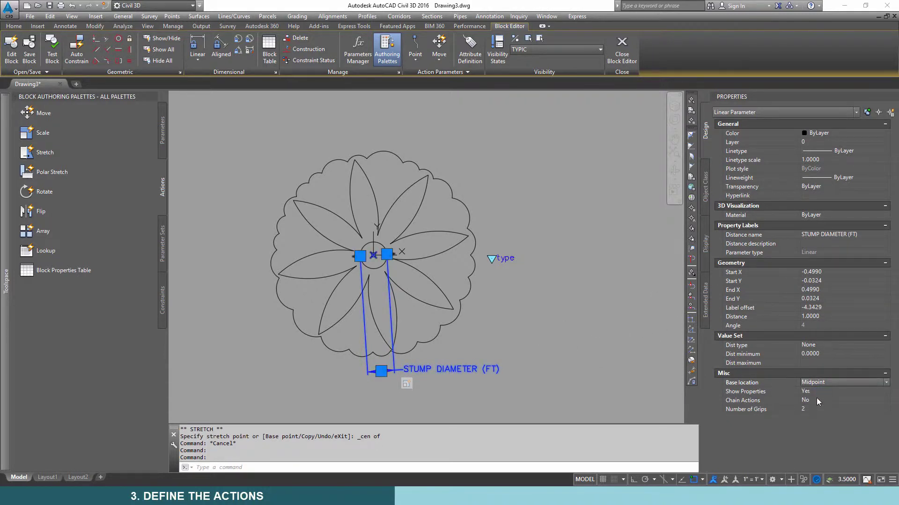
key("Escape")
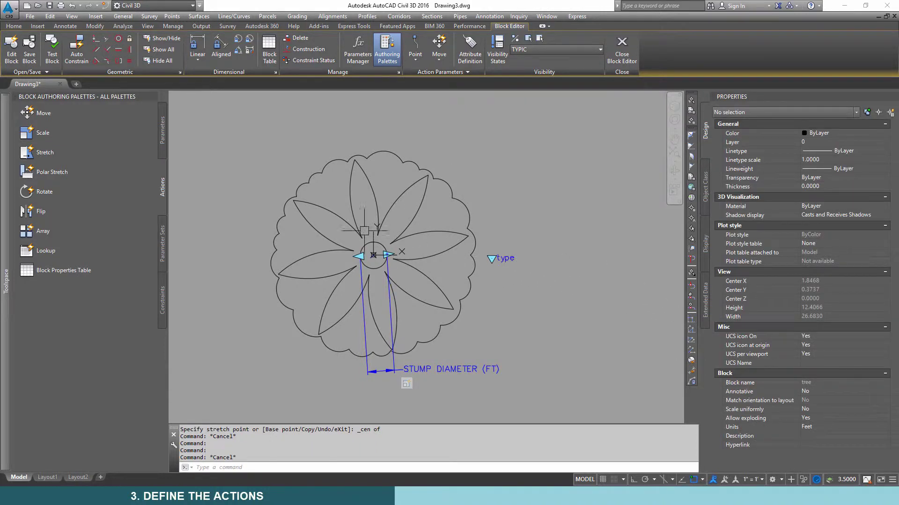
left_click(52, 52)
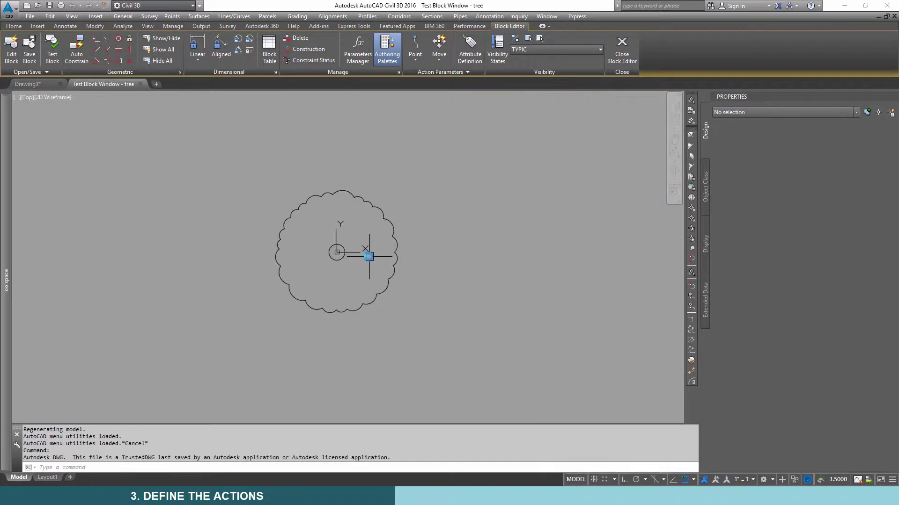
In the test, switch the tree to PALM and back to TYPIC, and enlarge the stump to about 1.36
scroll(373, 247, "down", 2)
left_click(468, 295)
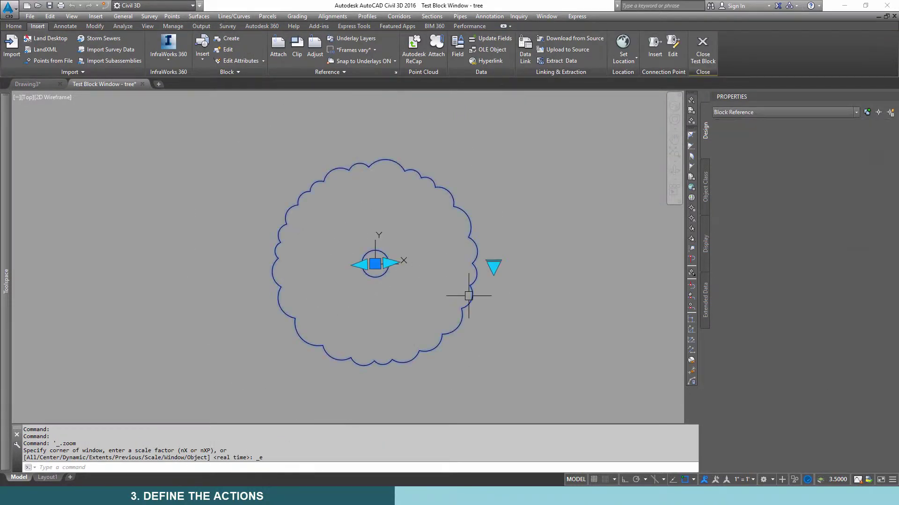
left_click(494, 268)
left_click(523, 287)
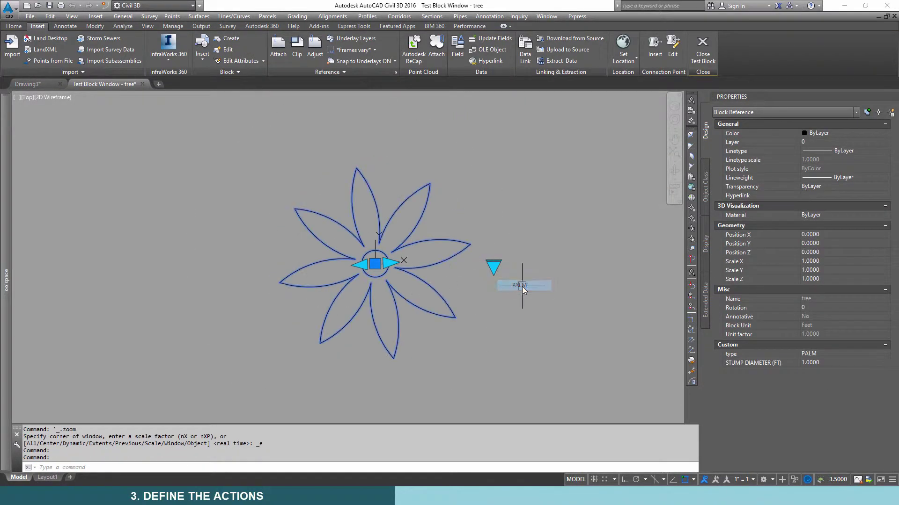
left_click(493, 267)
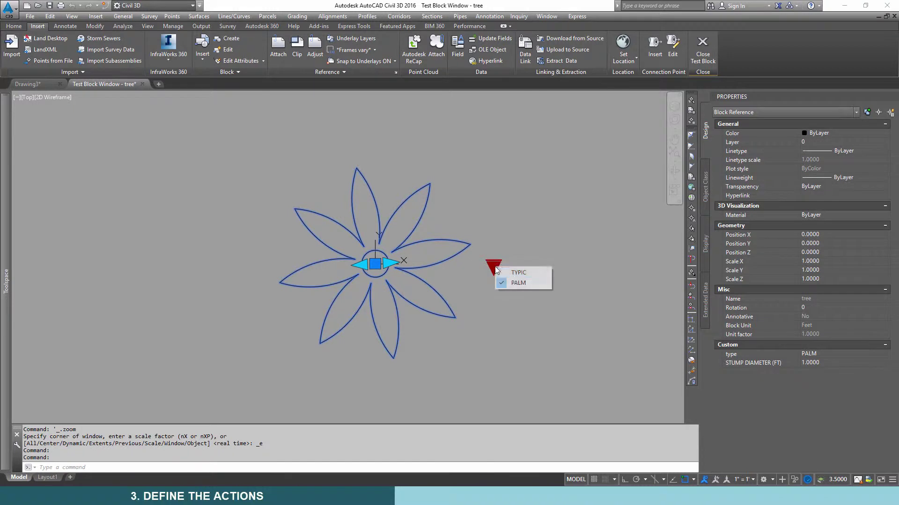
left_click(388, 263)
left_click(412, 261)
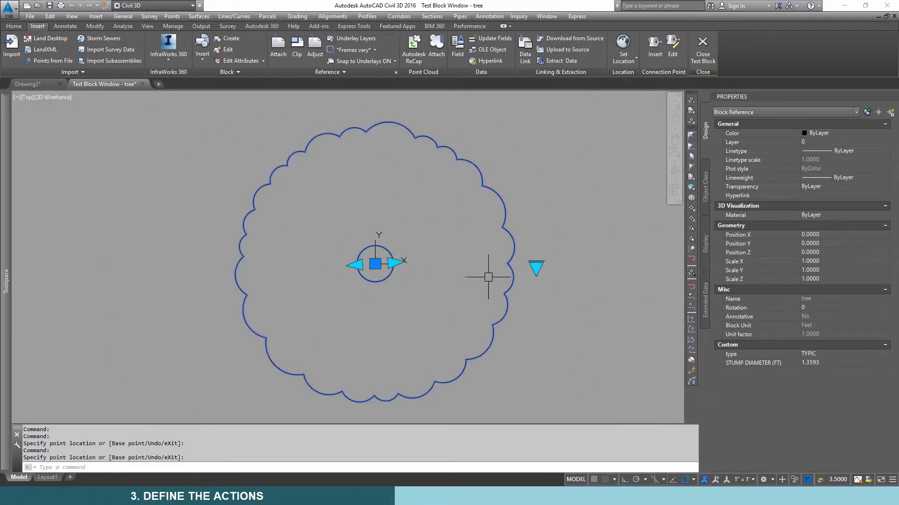
Switch the test tree to PALM, set its stump diameter to 0.5, and end the test
left_click(536, 267)
left_click(535, 267)
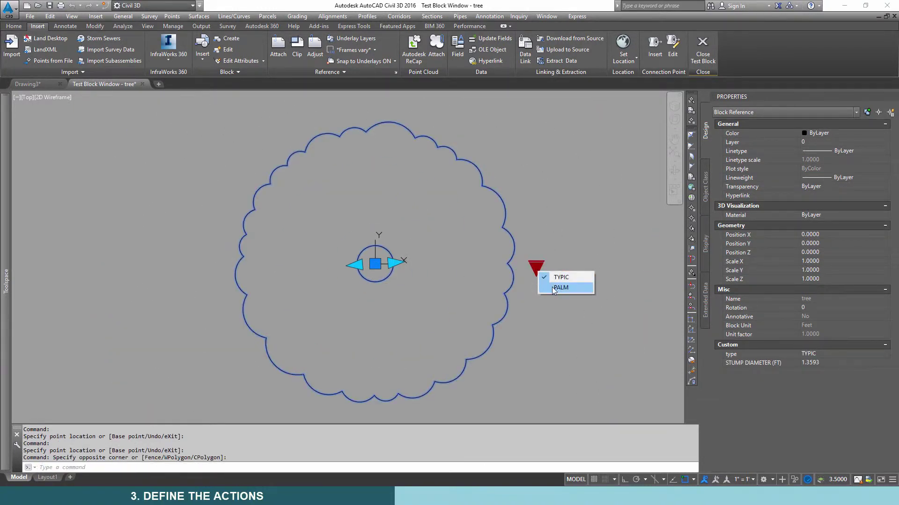
left_click(561, 287)
left_click(823, 364)
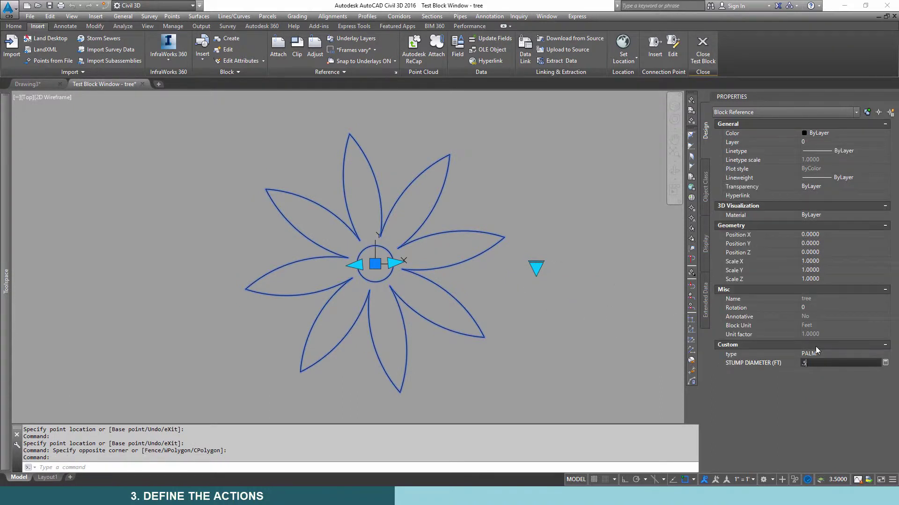
key("Return")
key("Escape")
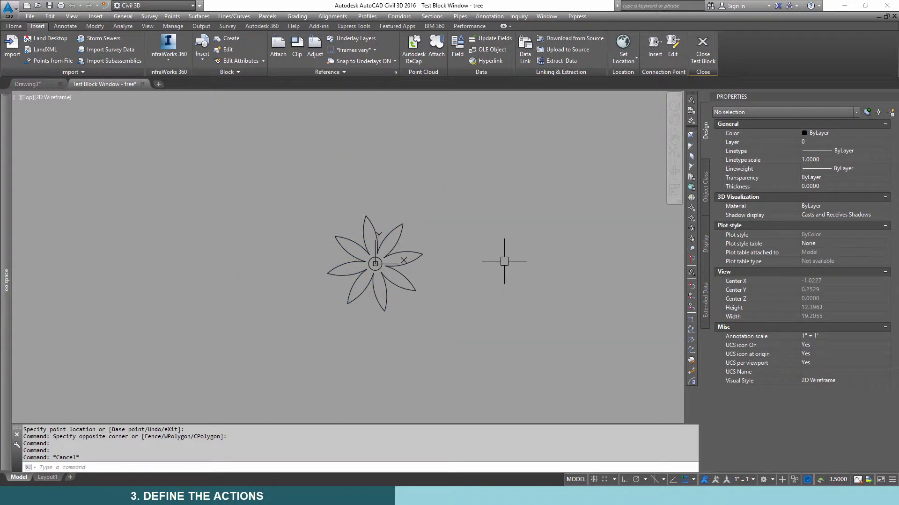
left_click(702, 47)
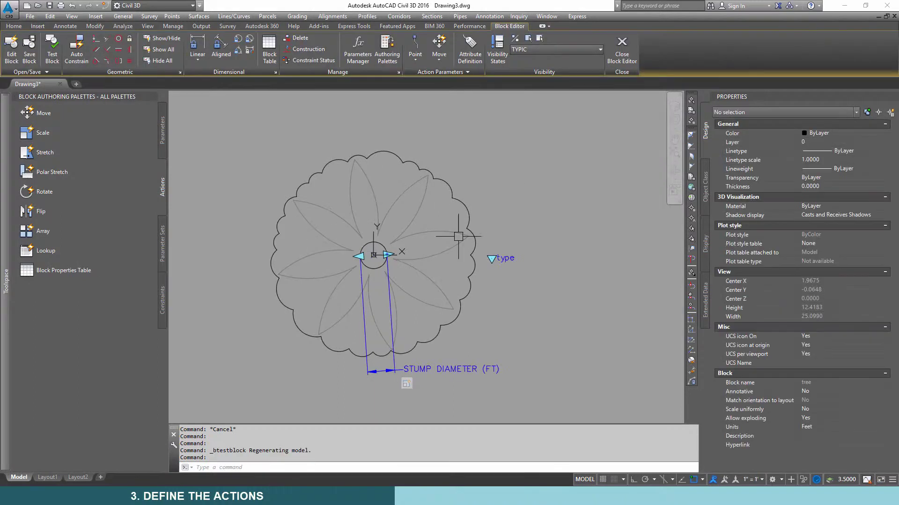
Make PALM the current visibility state, then close the Block Editor saving the changes
left_click(549, 50)
left_click(532, 69)
left_click(622, 49)
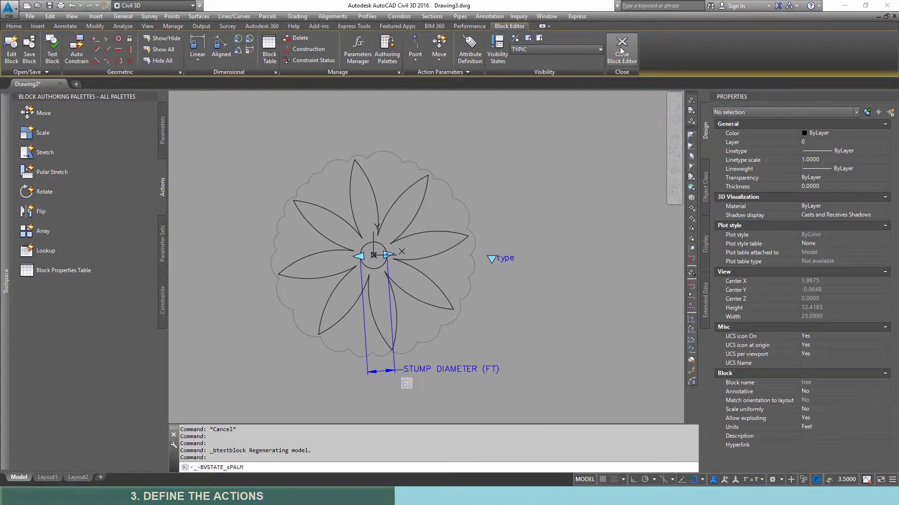
left_click(452, 227)
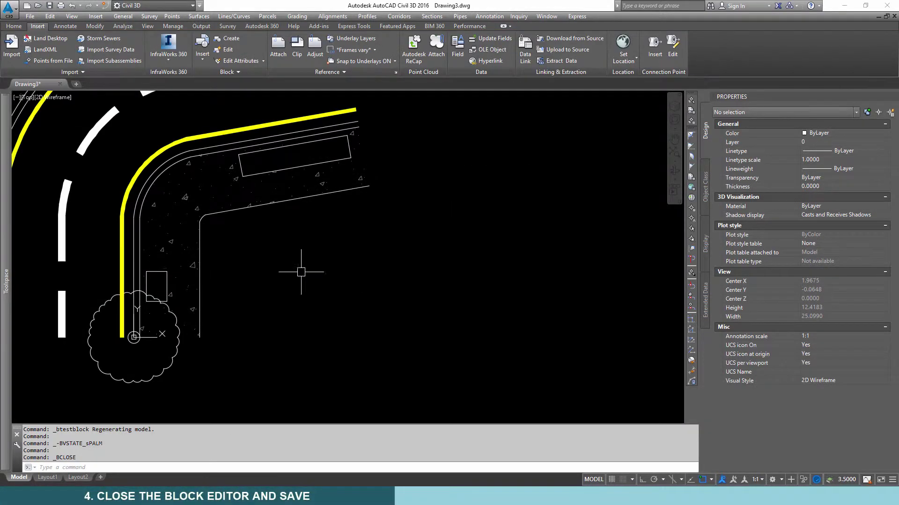
Move the tree block onto the small rectangle by the curb
left_click(171, 357)
left_click(162, 339)
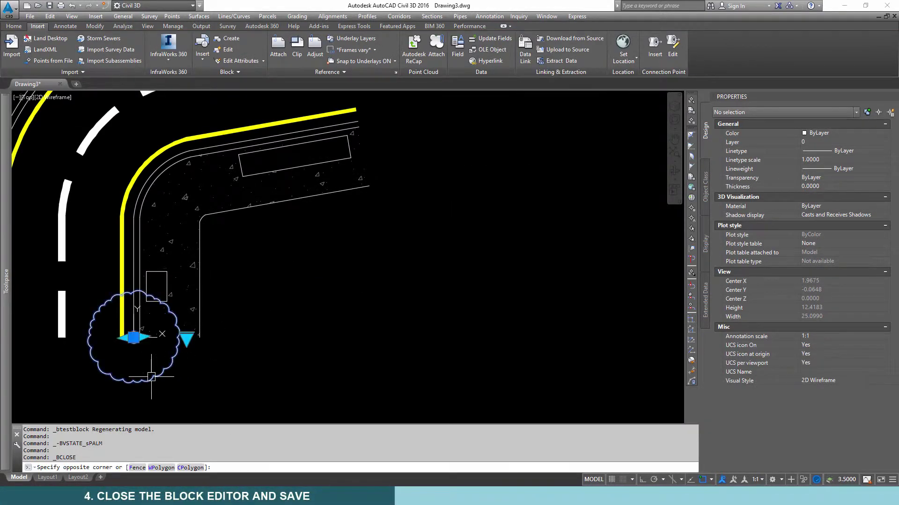
left_click(134, 337)
scroll(143, 298, "up", 5)
left_click(162, 279)
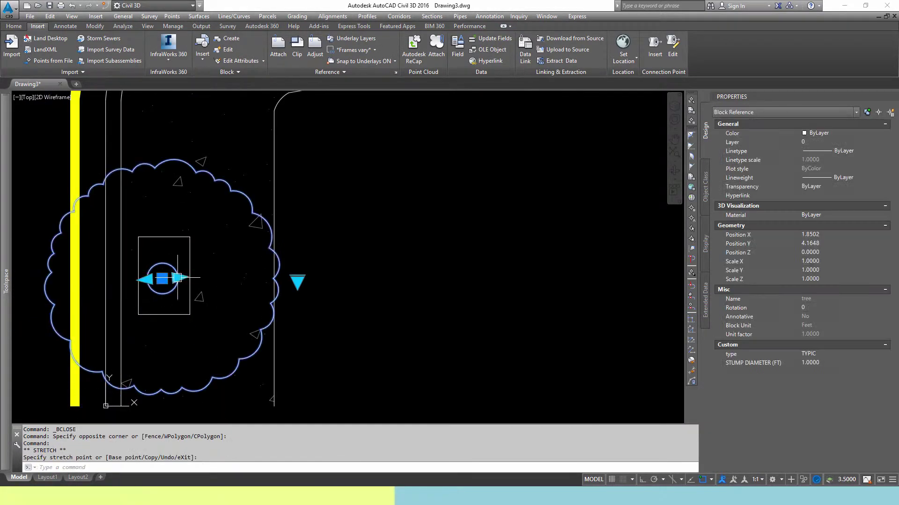
scroll(188, 280, "down", 4)
middle_click_drag(267, 251, 277, 283)
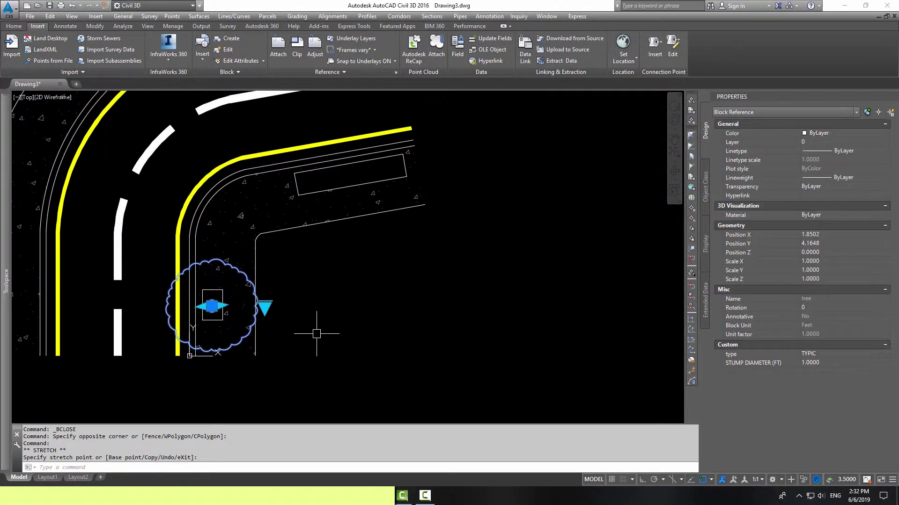
Paste a copy of the tree onto the long rectangle and set its stump diameter to 0.8
key("ctrl+c")
key("ctrl+v")
left_click(357, 301)
left_click(370, 281)
left_click(401, 261)
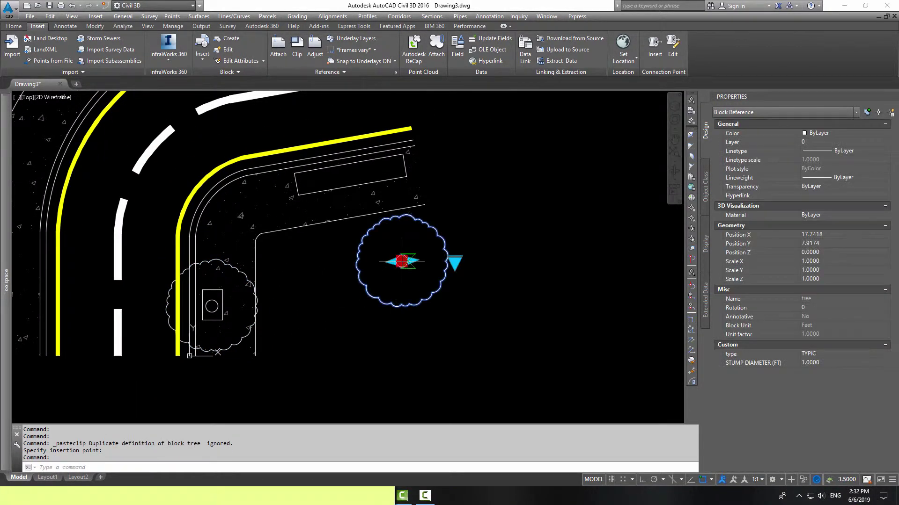
scroll(343, 184, "up", 4)
left_click(266, 174)
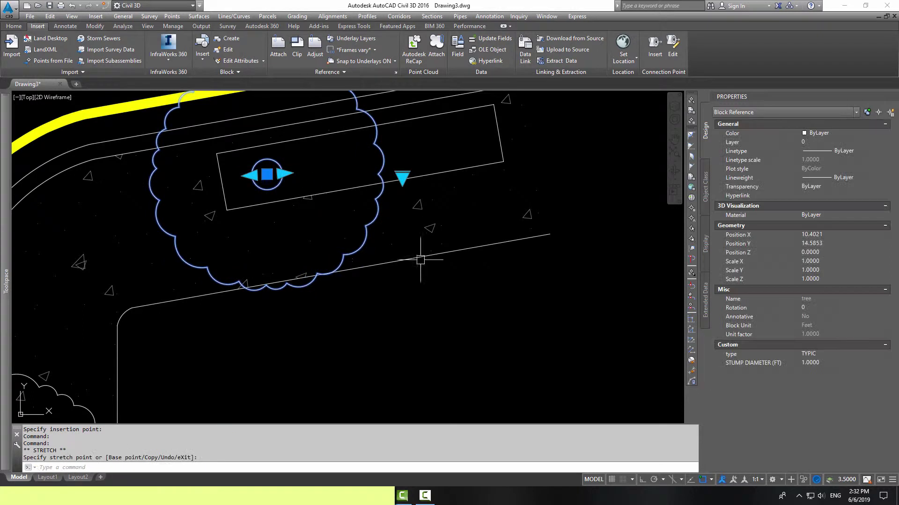
left_click(839, 363)
type("0.8000")
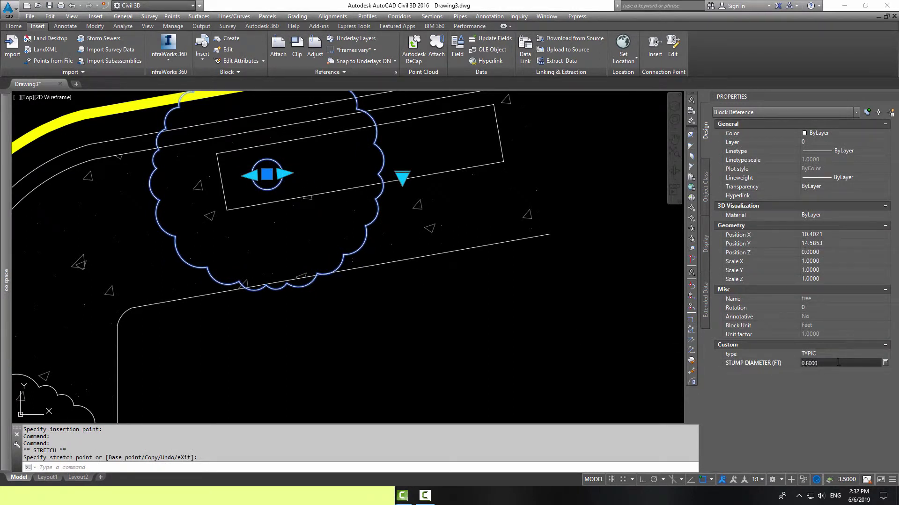
key("Return")
Paste another tree beside the first one and switch it to the PALM type
middle_click_drag(404, 215, 421, 263)
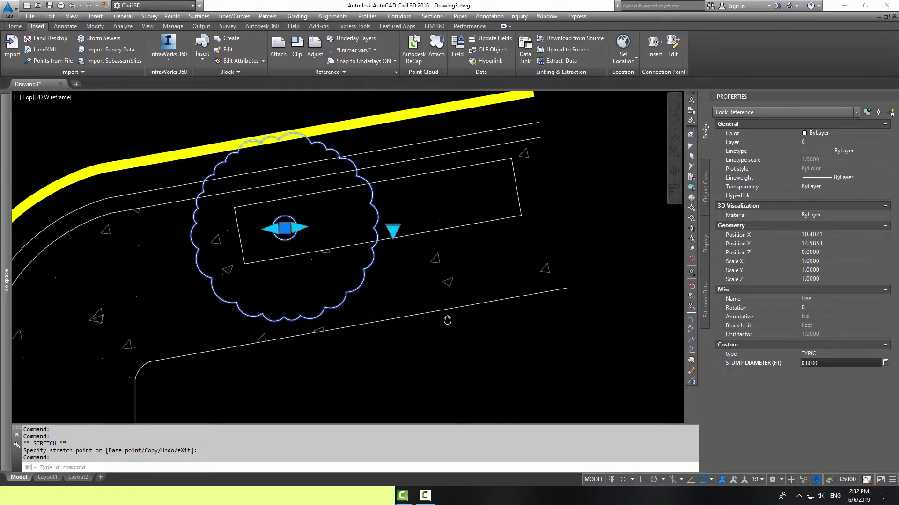
key("ctrl+v")
left_click(343, 314)
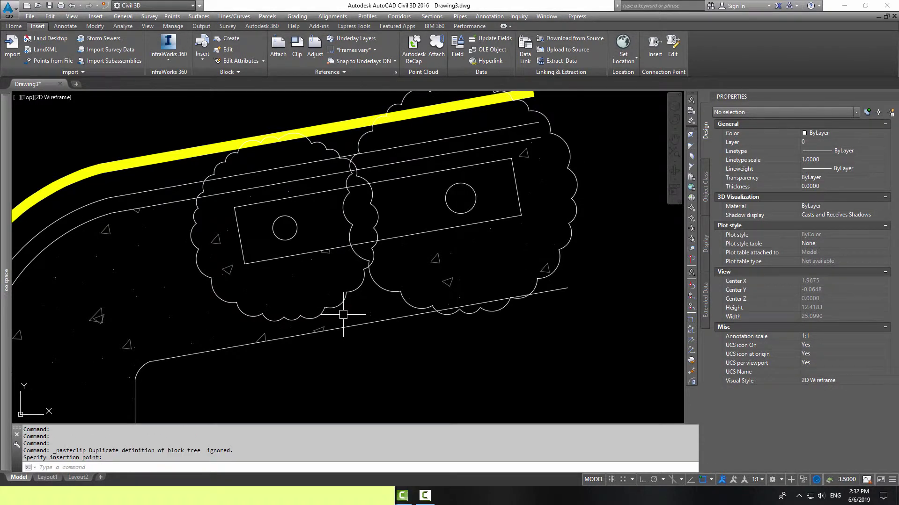
left_click(442, 310)
left_click(595, 201)
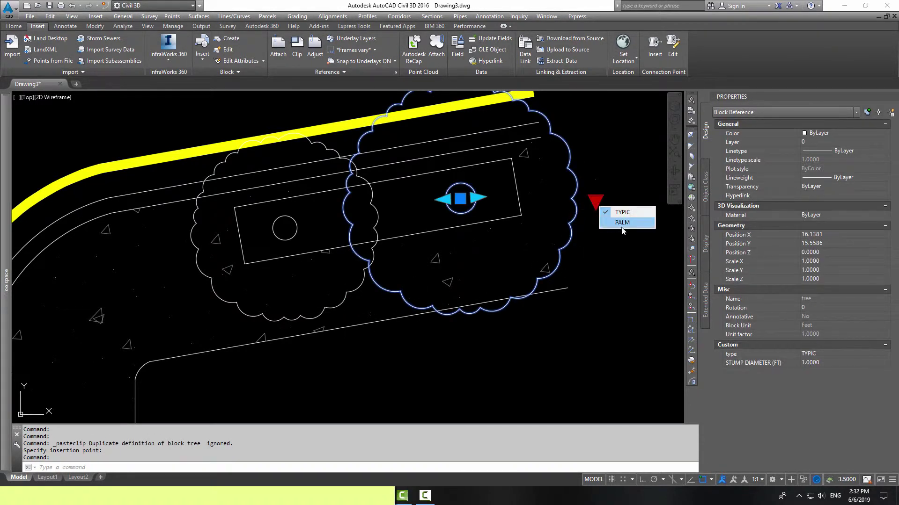
left_click(631, 223)
left_click(596, 201)
left_click(620, 216)
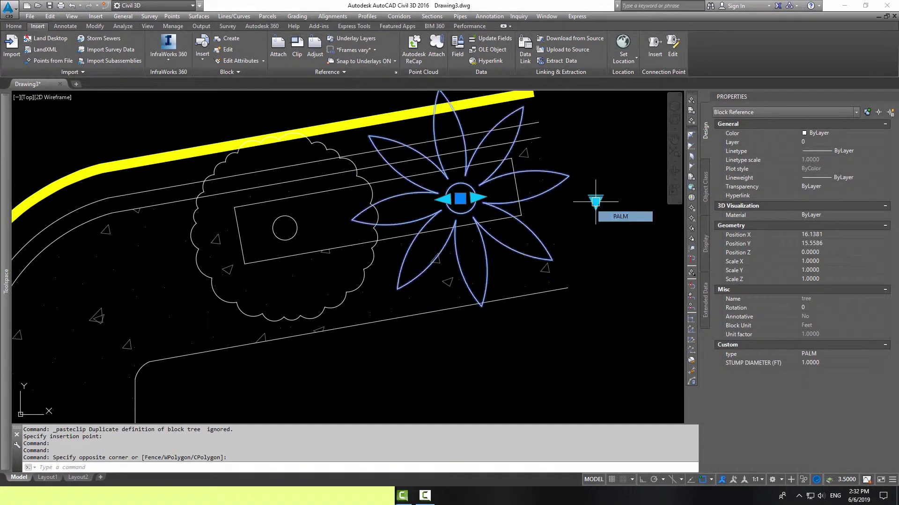
Set the palm's stump diameter to 0.6, deselect it, and pan to the road curve
left_click(823, 363)
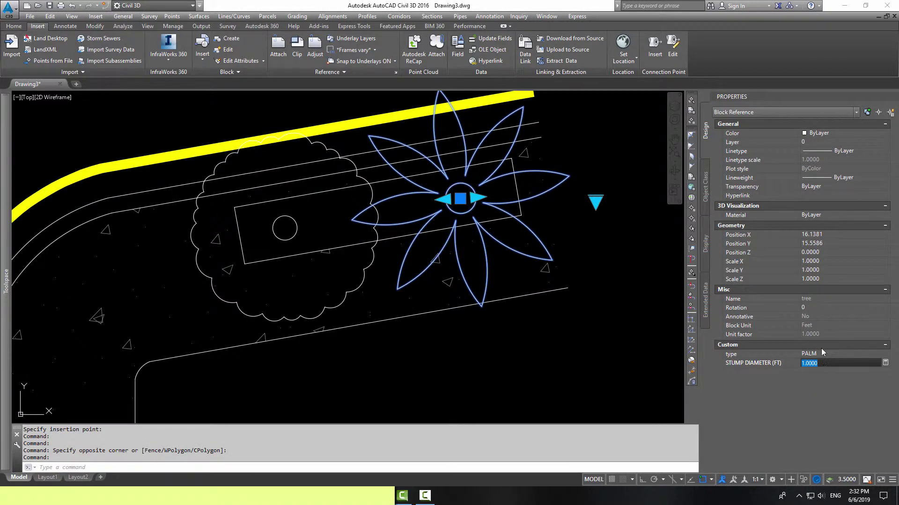
type("0.6")
key("Return")
key("Escape")
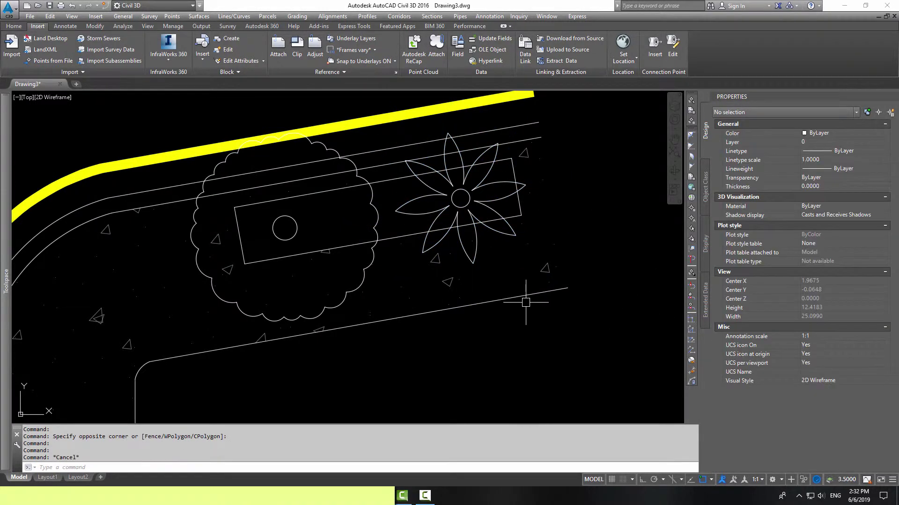
scroll(526, 301, "down", 5)
middle_click_drag(323, 370, 318, 311)
Drag the corner tree's stump grip to shrink its diameter to about 0.63
left_click(318, 311)
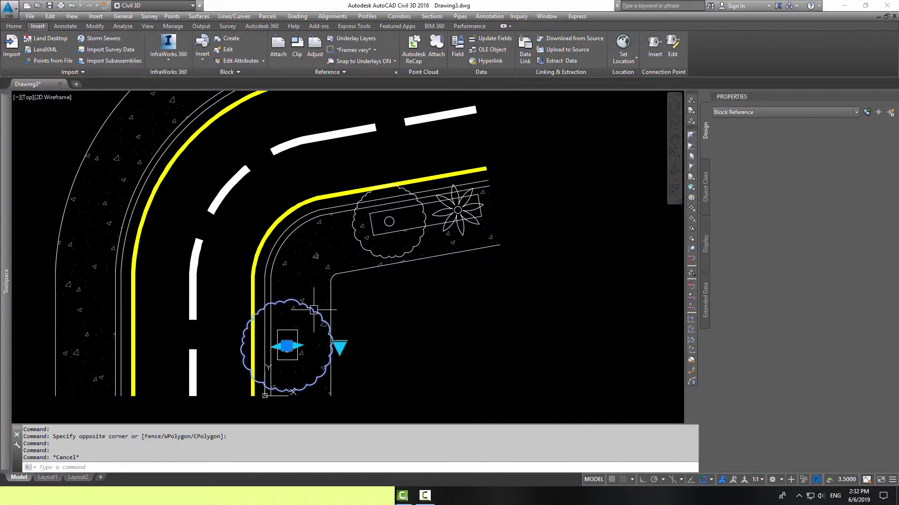
scroll(294, 354, "up", 2)
scroll(293, 353, "up", 1)
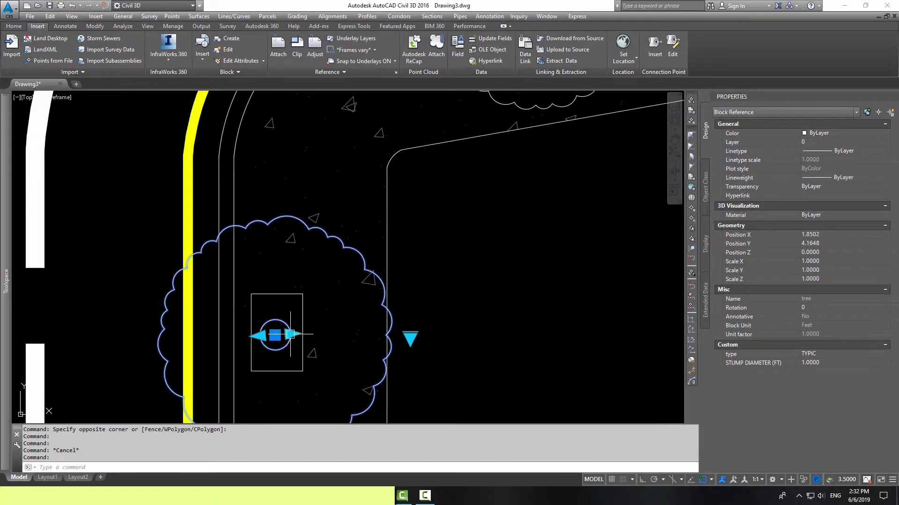
left_click(293, 346)
scroll(294, 346, "up", 2)
scroll(281, 342, "up", 2)
scroll(260, 346, "up", 1)
left_click(261, 346)
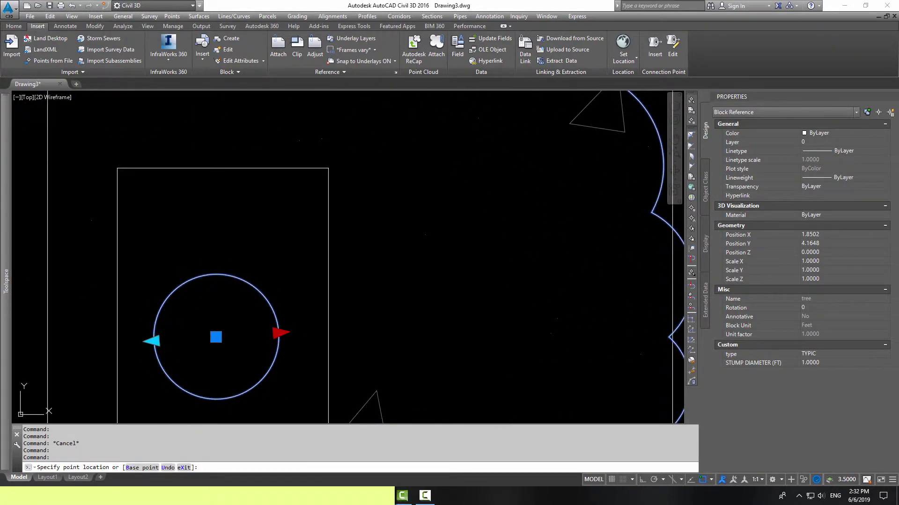
scroll(270, 323, "down", 3)
scroll(281, 323, "down", 3)
key("Escape")
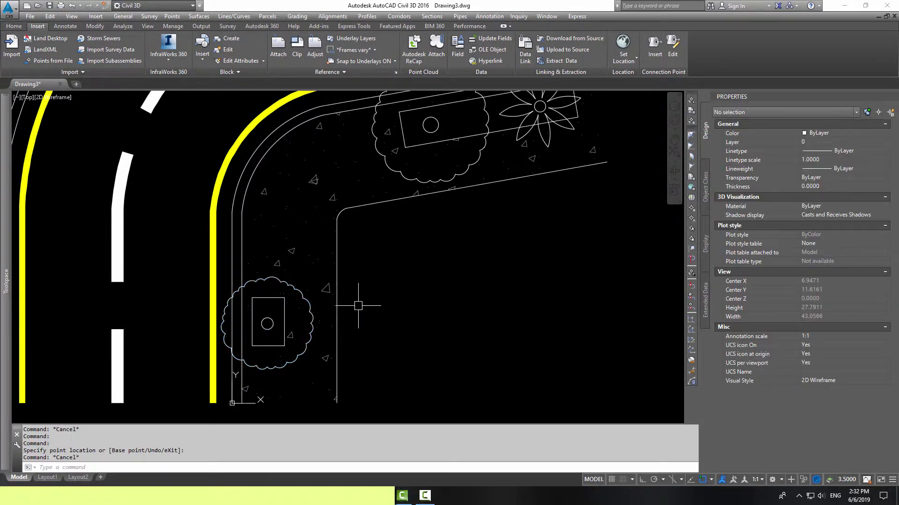
Hide the Properties panel, check the lower and upper trees, and return to the Home tab
scroll(363, 304, "down", 2)
scroll(424, 236, "up", 2)
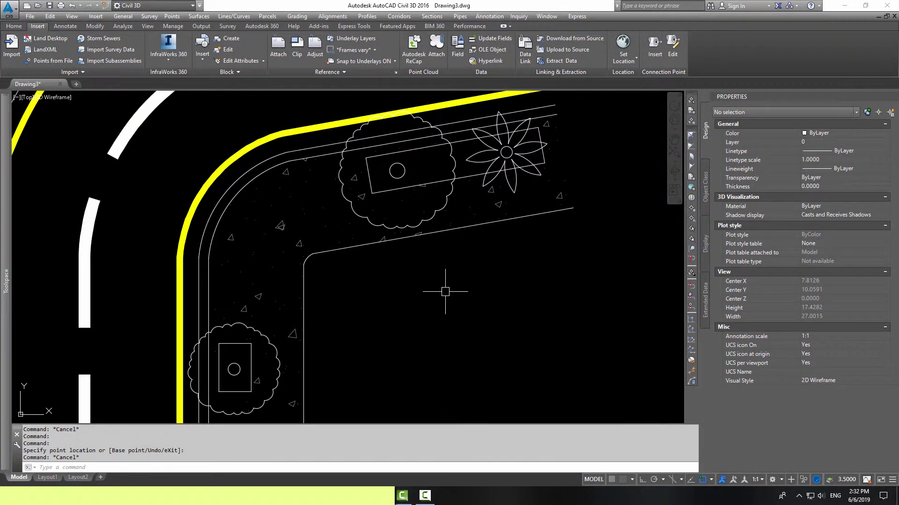
key("ctrl+1")
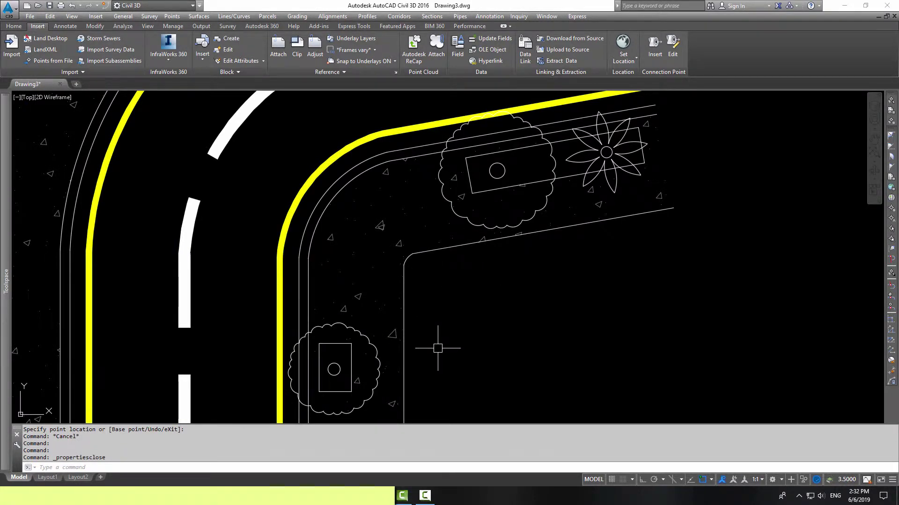
left_click(380, 351)
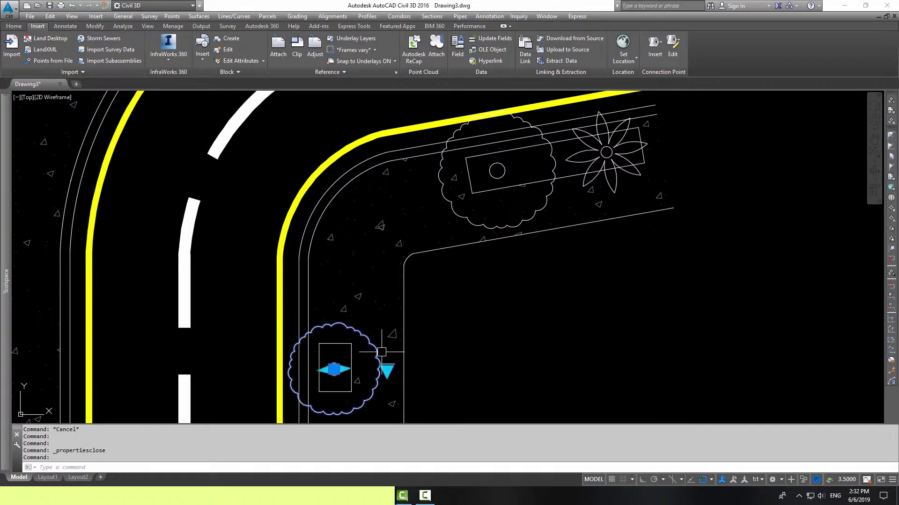
left_click(506, 227)
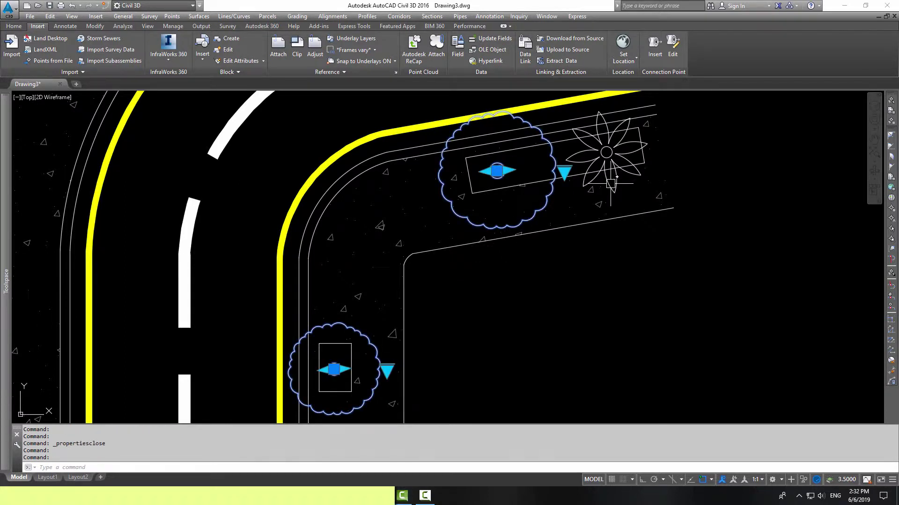
key("Escape")
left_click(21, 28)
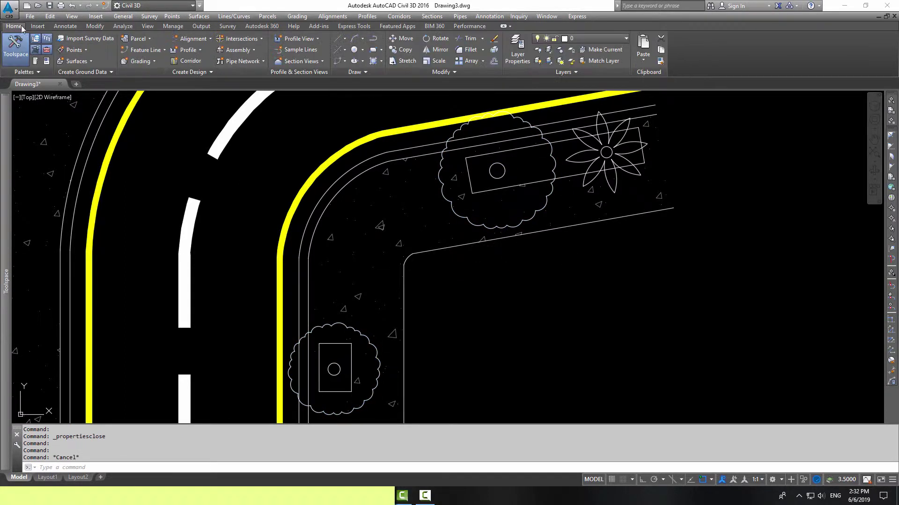
In the Layer Properties Manager, add a layer named TREE with ACI colour 101
left_click(517, 51)
left_click(166, 47)
type("TREE")
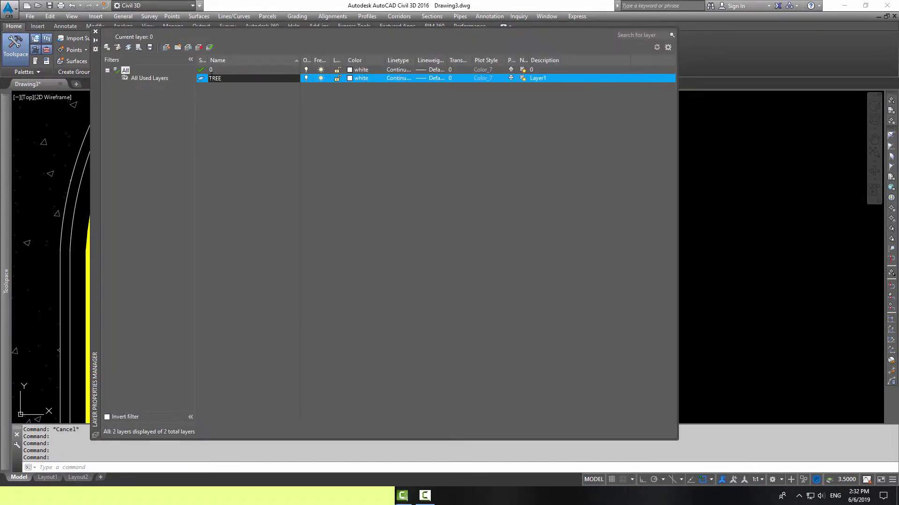
key("Return")
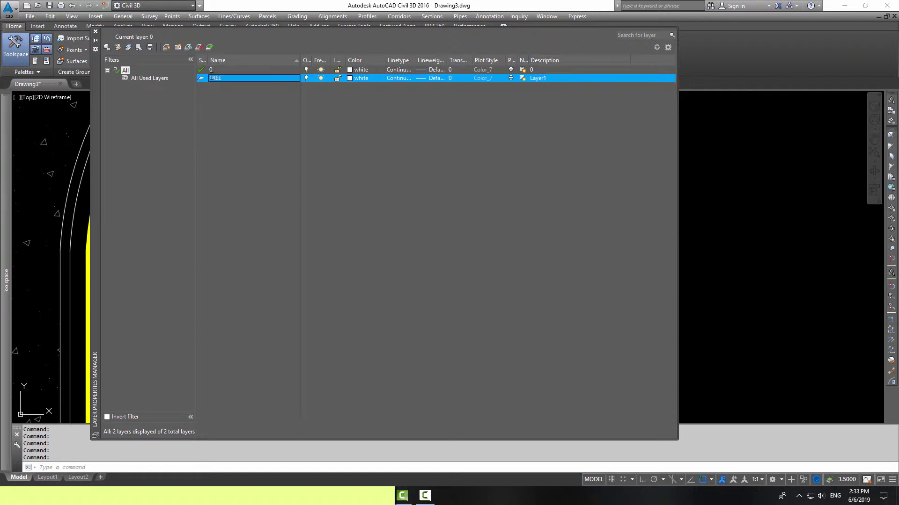
left_click(357, 78)
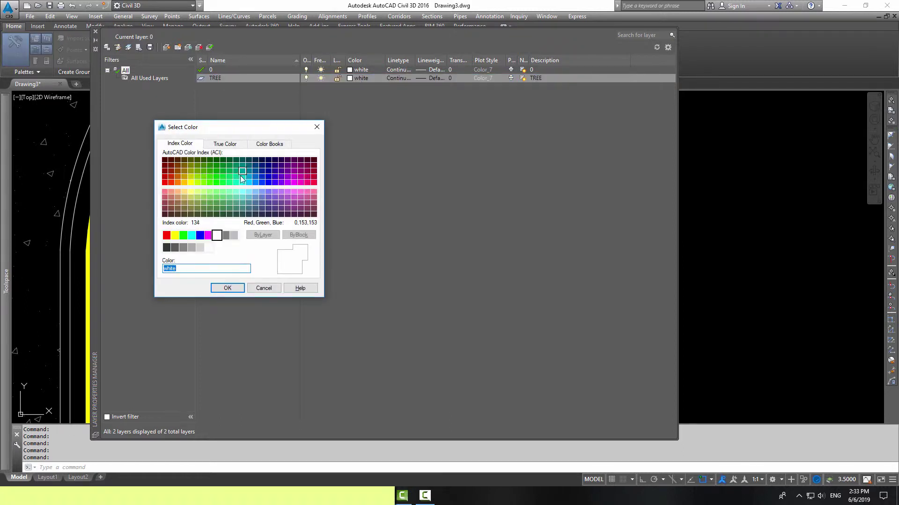
left_click(223, 192)
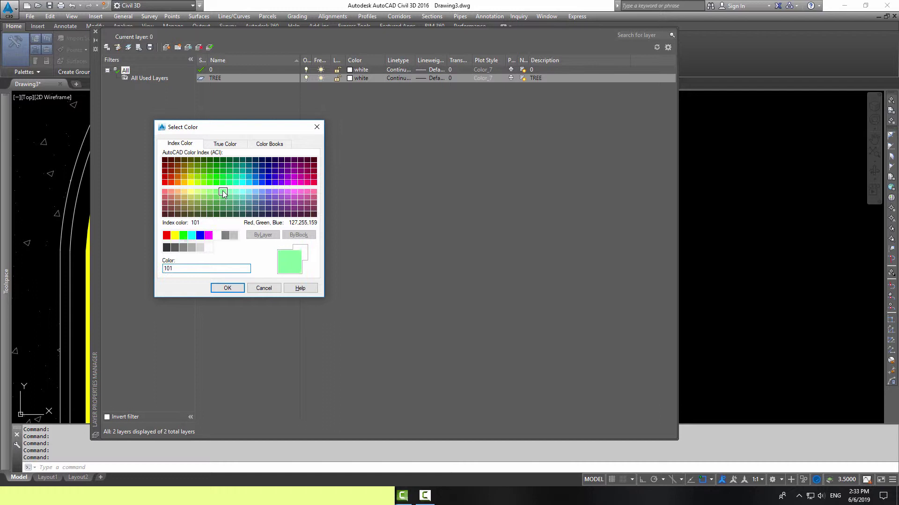
left_click(228, 288)
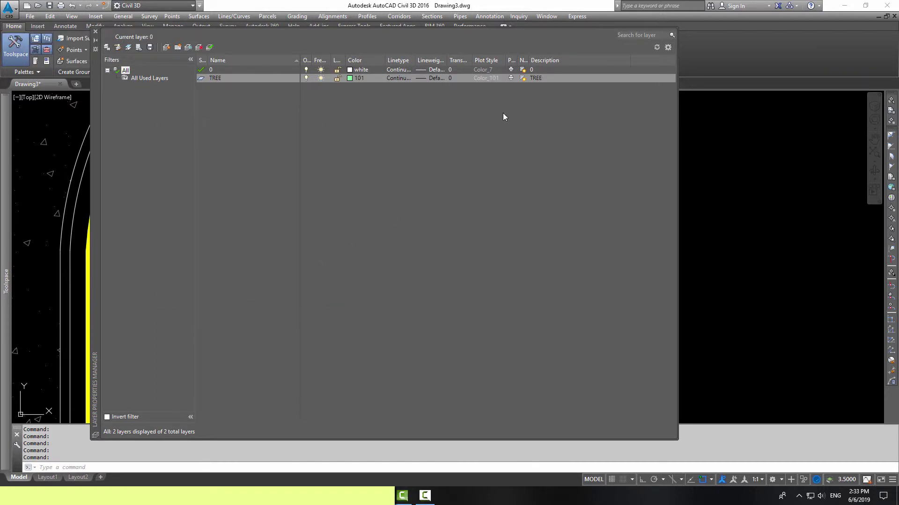
Put the lower-left, scalloped and palm trees on the TREE layer
left_click(95, 32)
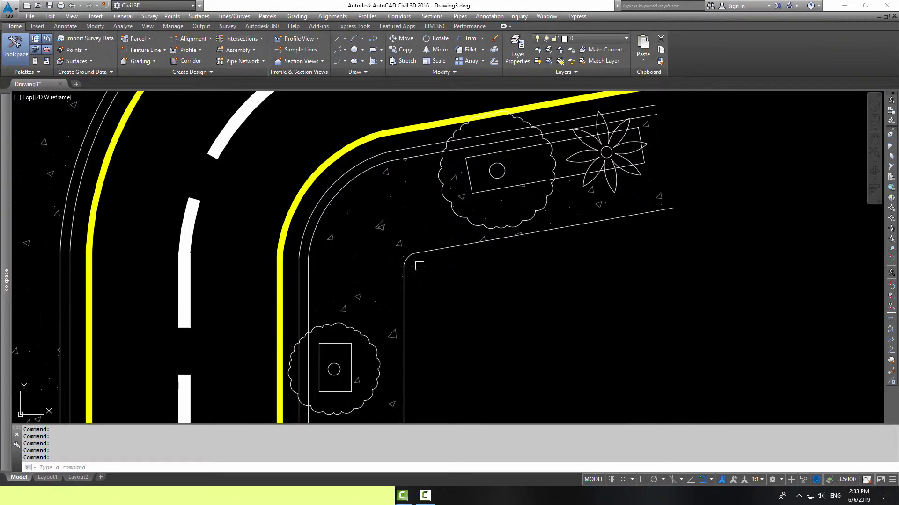
left_click(365, 337)
left_click(510, 223)
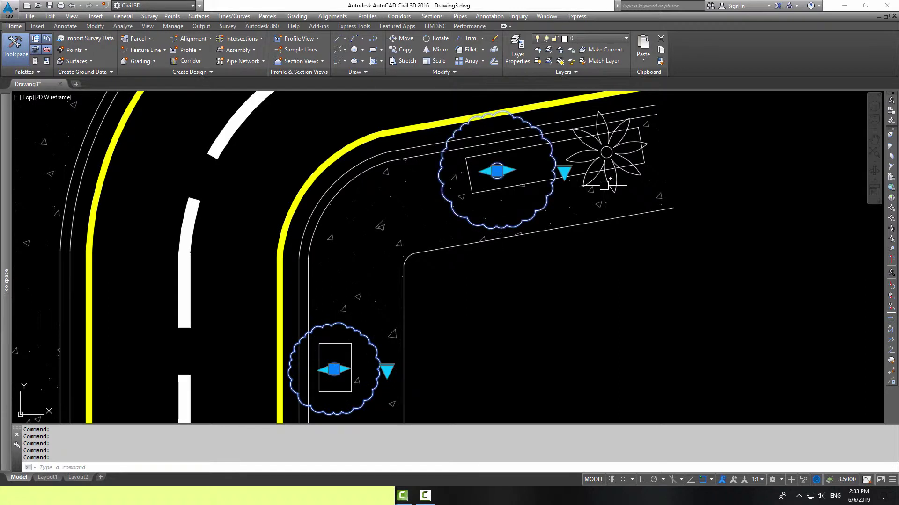
left_click(599, 181)
left_click(594, 38)
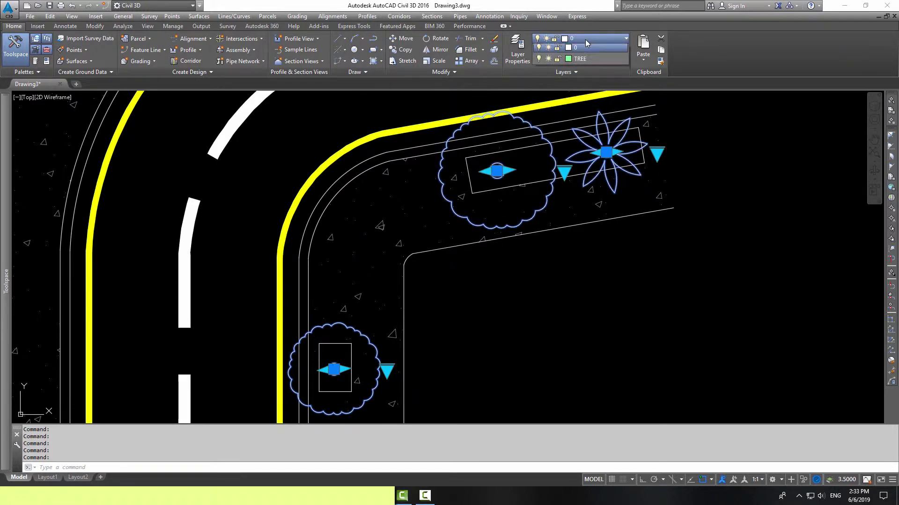
left_click(580, 64)
key("Escape")
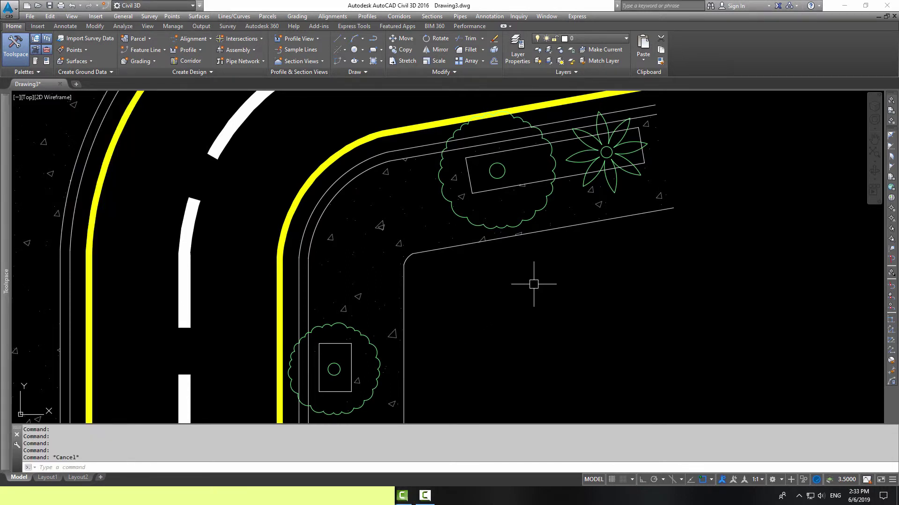
Start the Insert command with I, cancel it, and start it again
type("i")
key("Return")
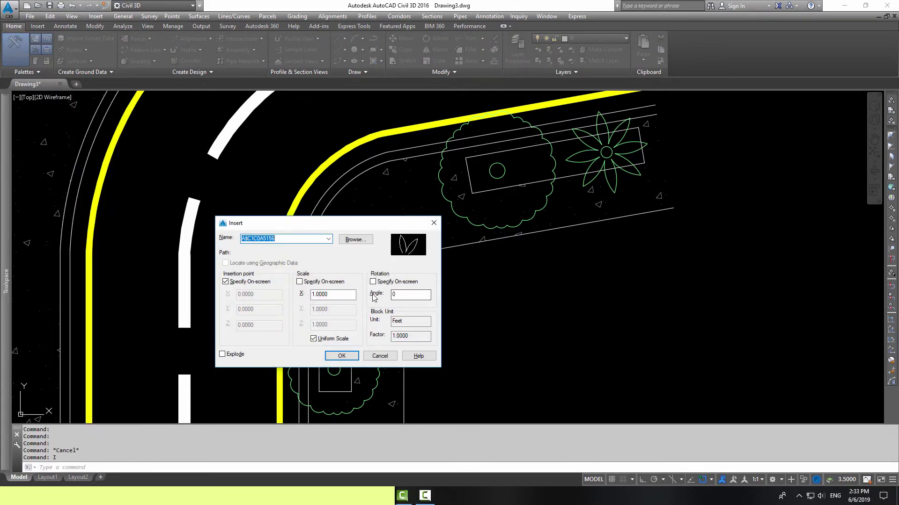
key("Escape")
type("i")
key("Return")
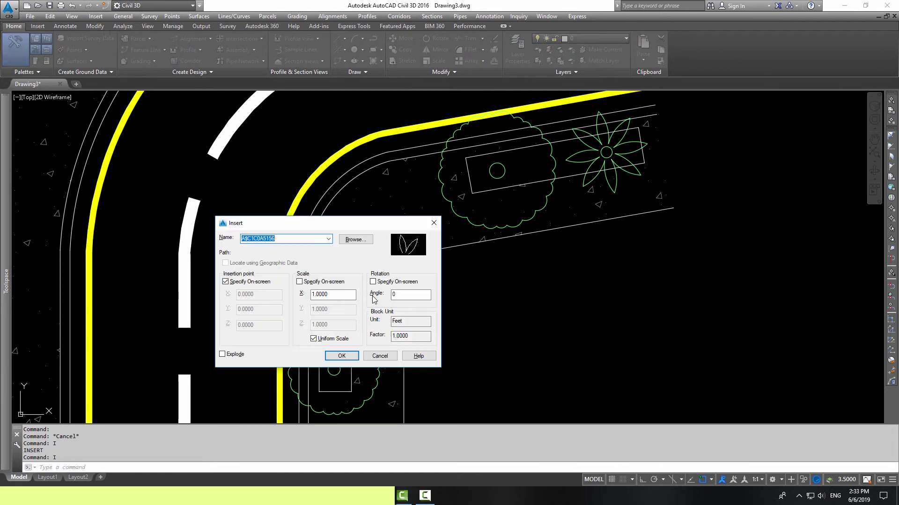